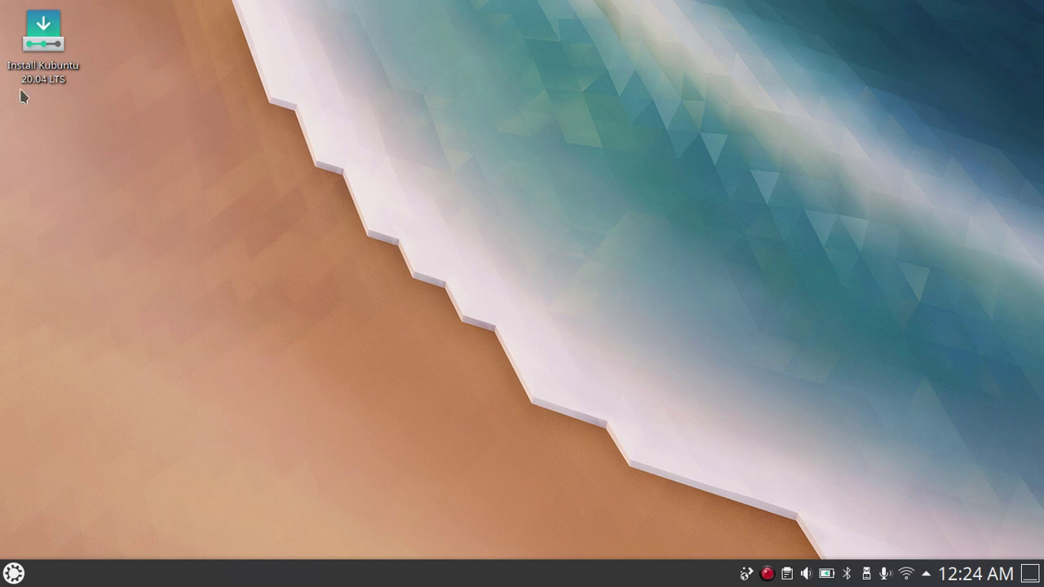
Launch the Install Kubuntu 20.04 LTS installer from its desktop icon.
left_click(13, 574)
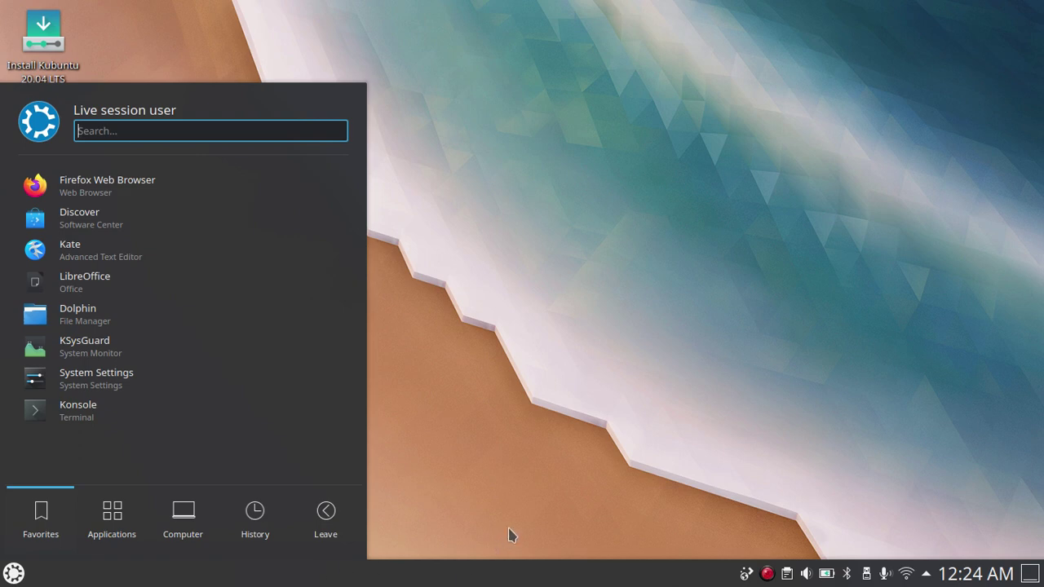
left_click(534, 492)
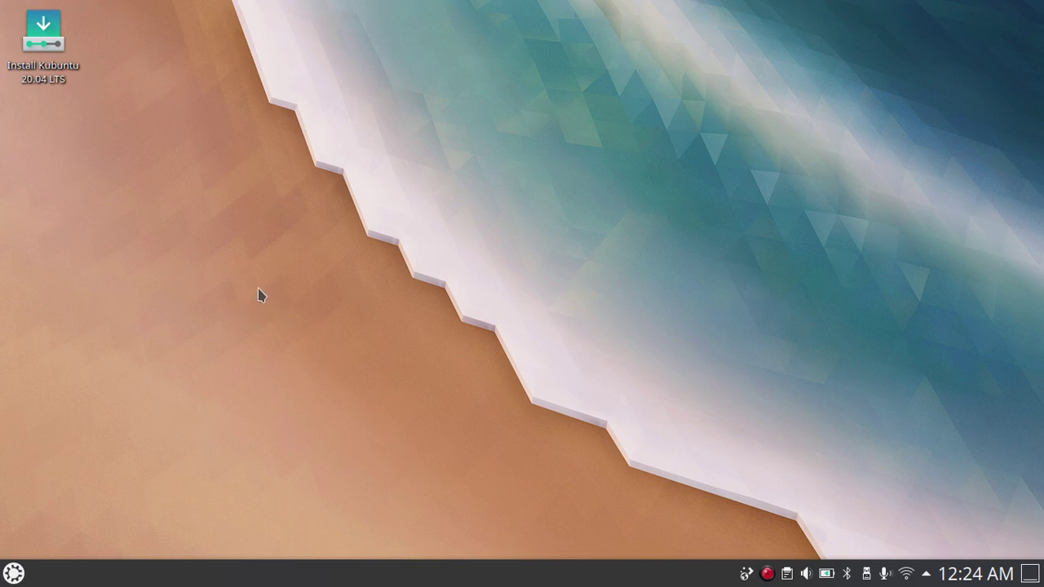
left_click(39, 82)
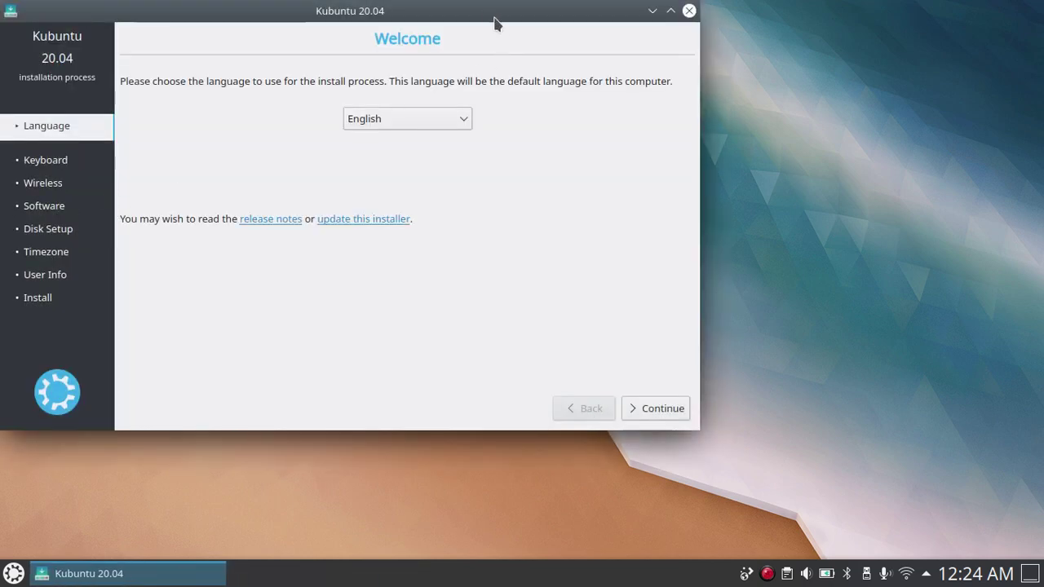
Reposition the installer window and continue with English as the install language.
left_click_drag(490, 16, 658, 83)
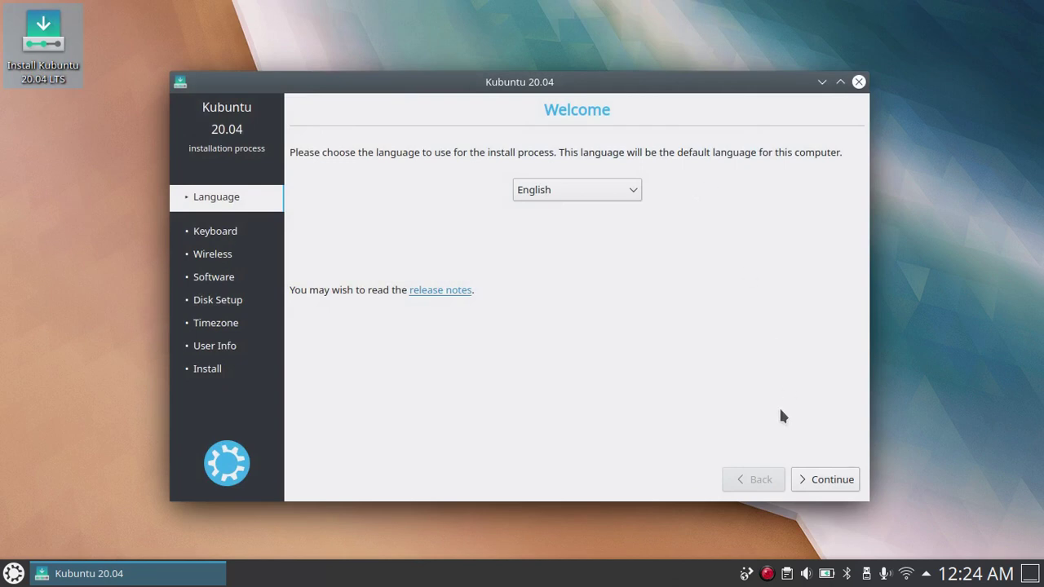
left_click(823, 479)
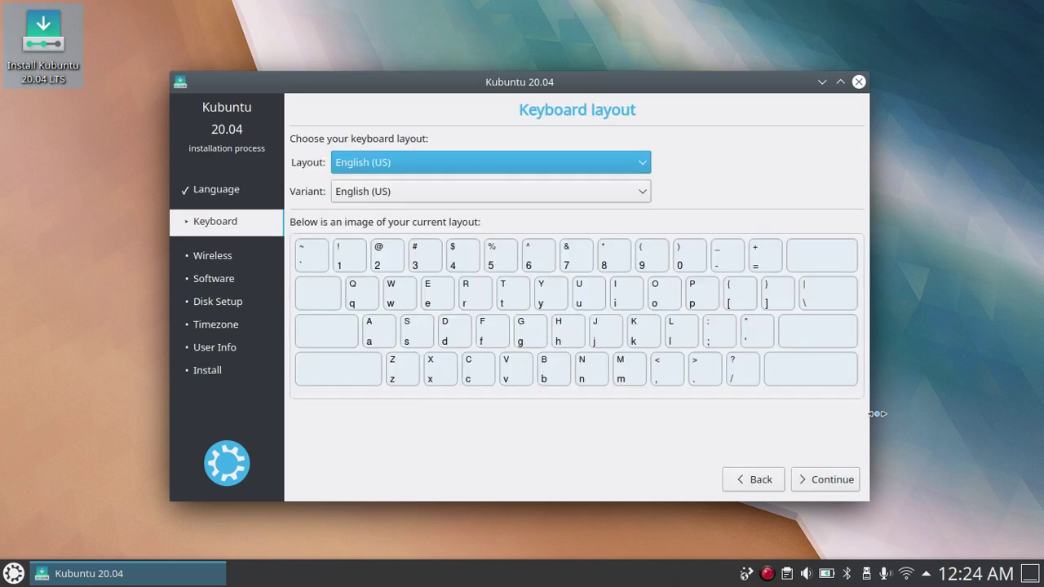
Accept the English (US) keyboard layout and variant.
left_click(844, 483)
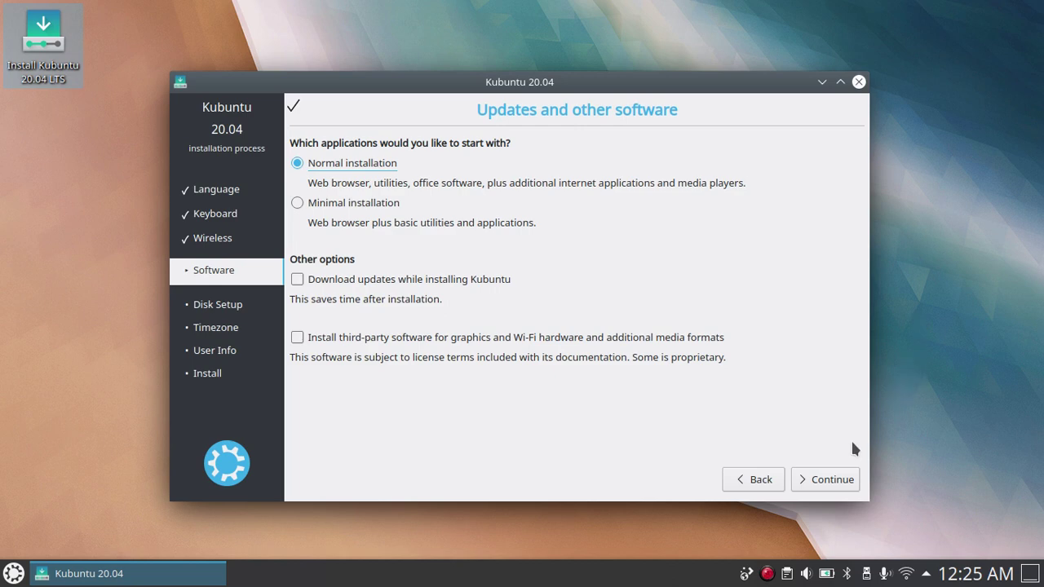
Continue with Normal installation to reach the Installation type choices.
left_click(824, 486)
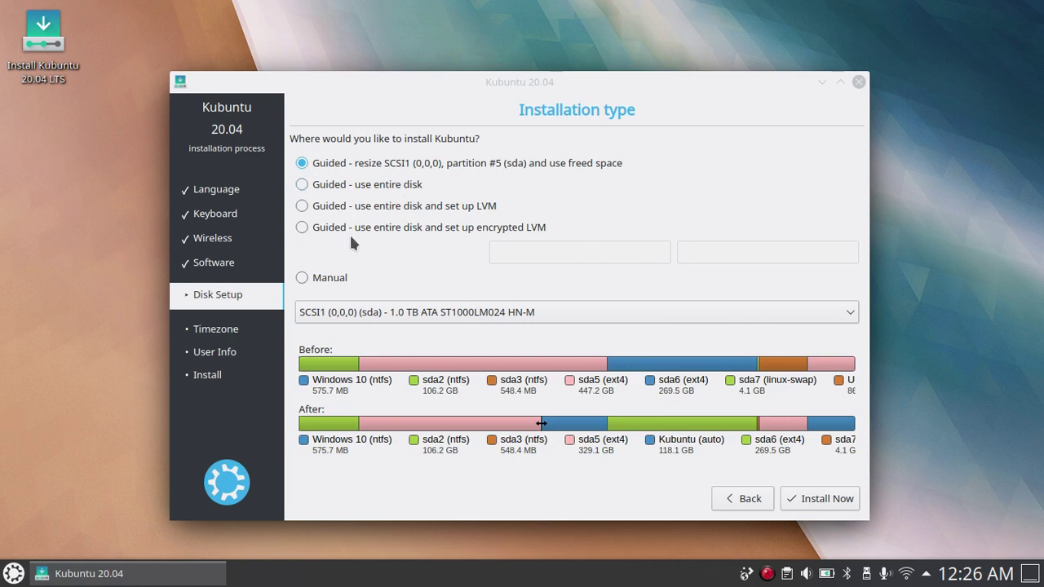
Select the Manual installation type and proceed to the partition editor.
left_click(303, 278)
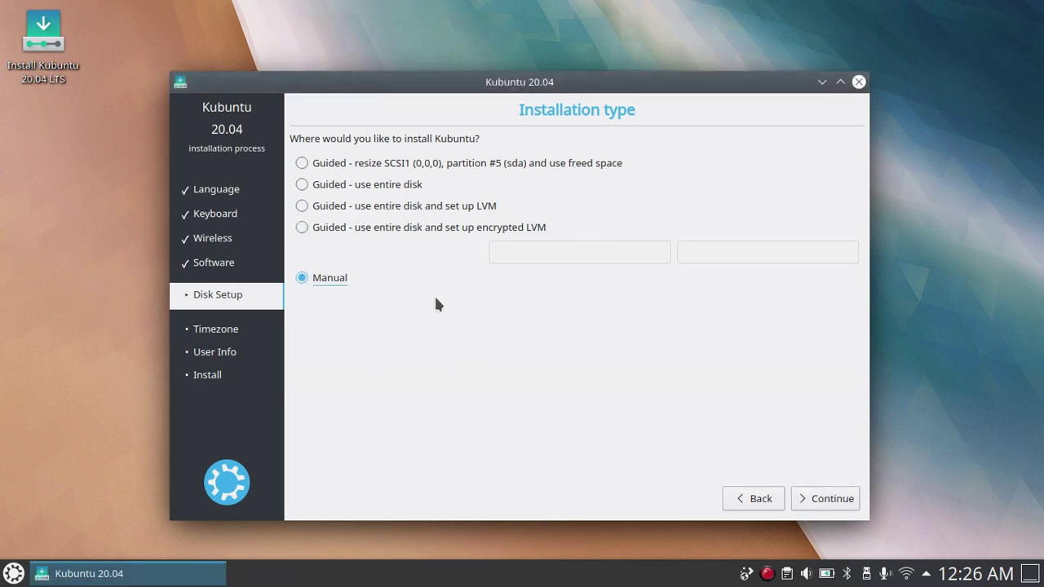
left_click(818, 498)
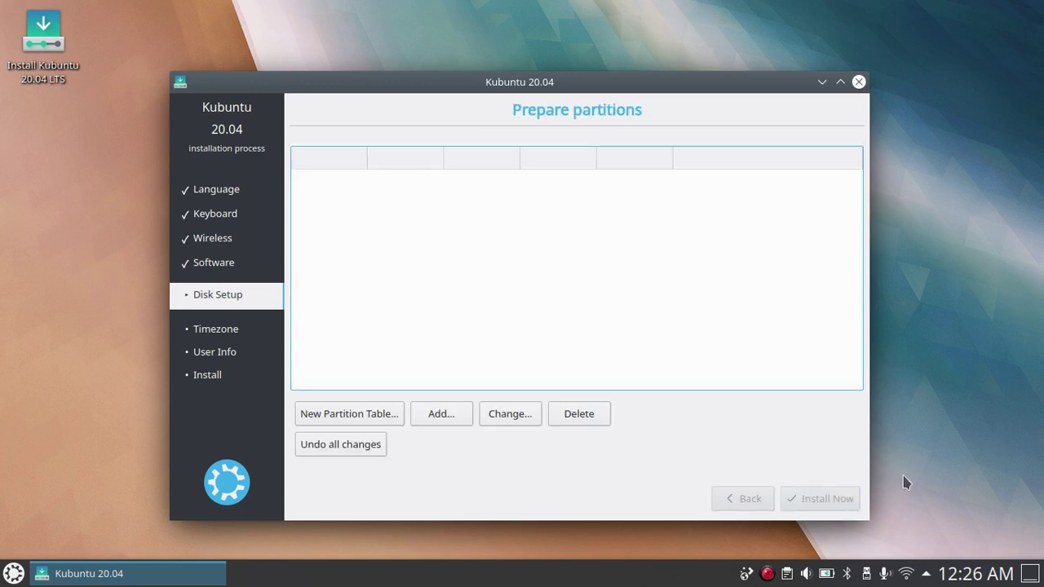
left_click(915, 395)
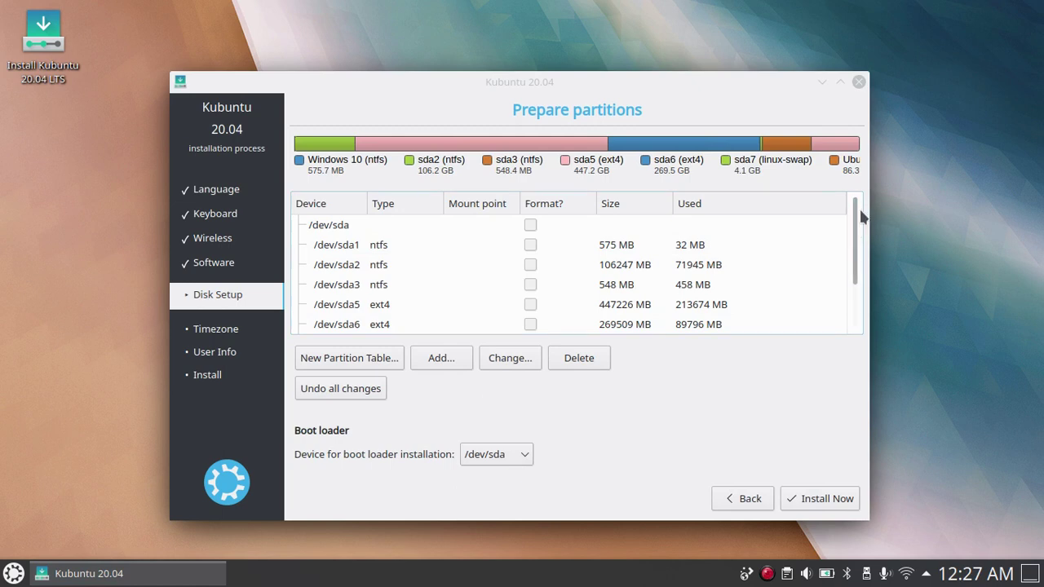
scroll(854, 232, "down", 1)
mouse_move(856, 230)
left_mouse_down()
mouse_move(859, 260)
mouse_move(860, 210)
left_mouse_up()
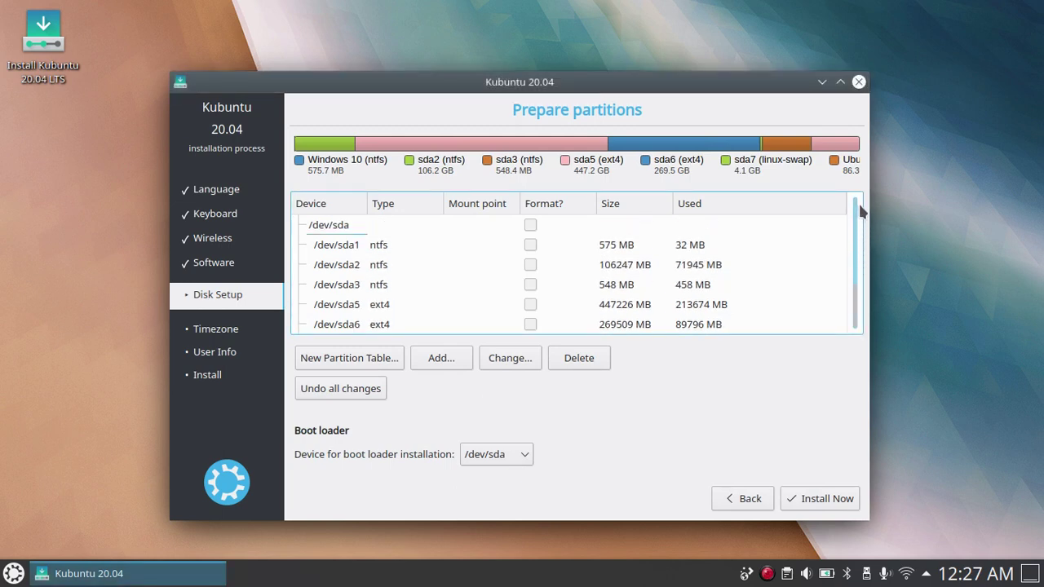
left_click(925, 226)
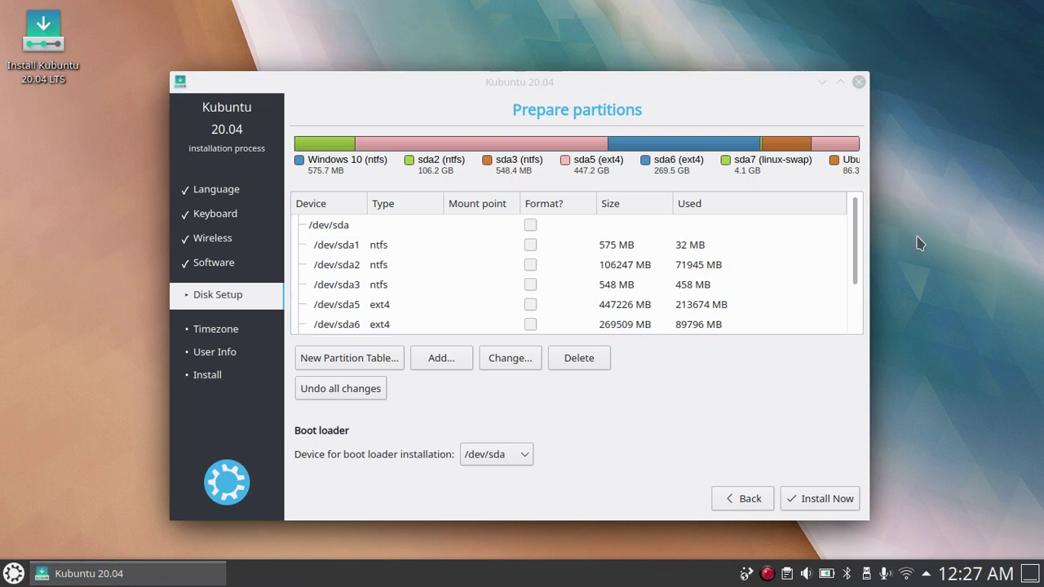
left_click_drag(853, 237, 876, 302)
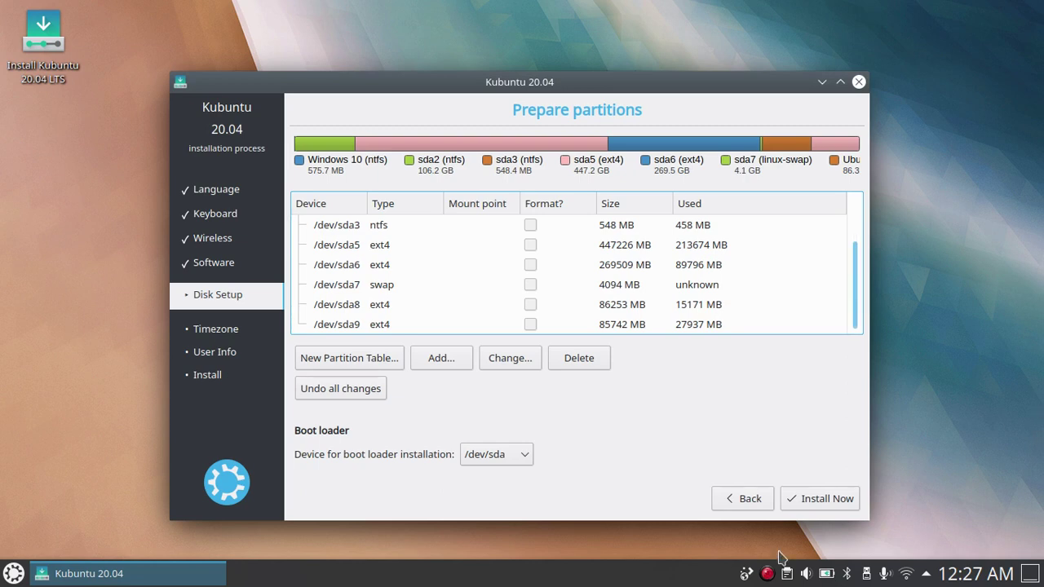
left_click(381, 308)
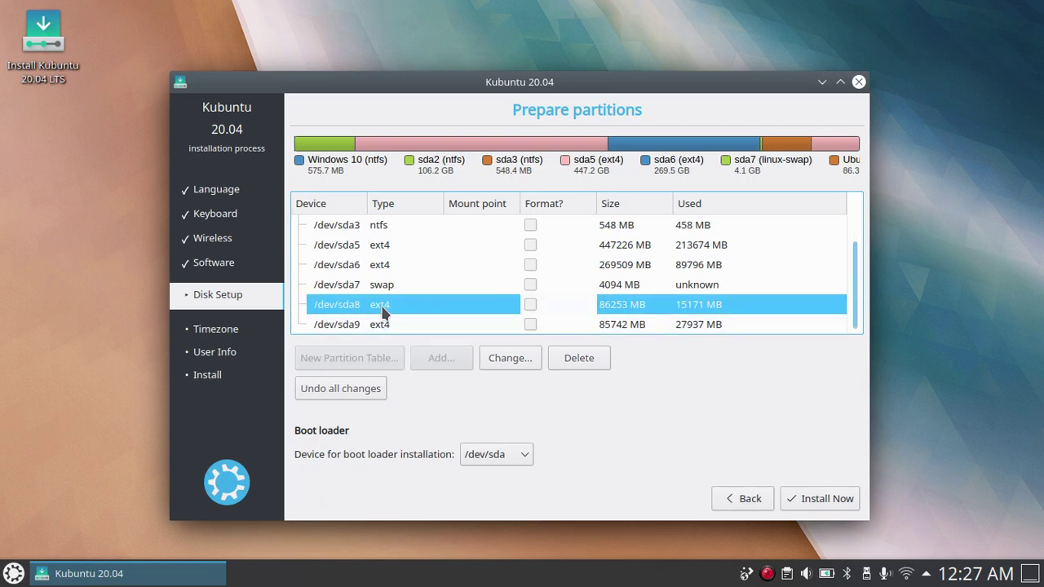
Set /dev/sda8 to a formatted Ext4 journaling file system mounted at /.
left_click(503, 359)
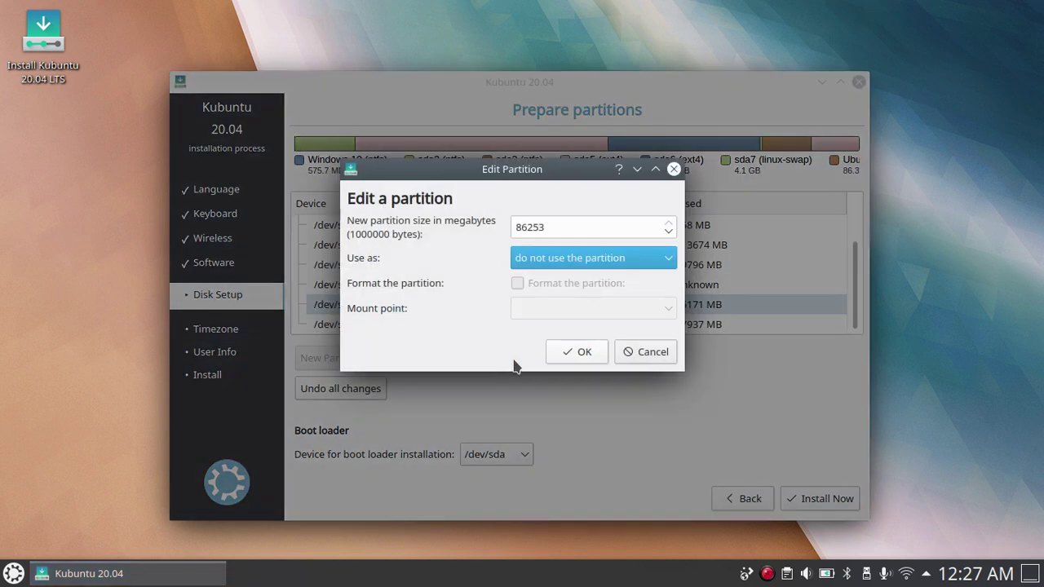
left_click(568, 258)
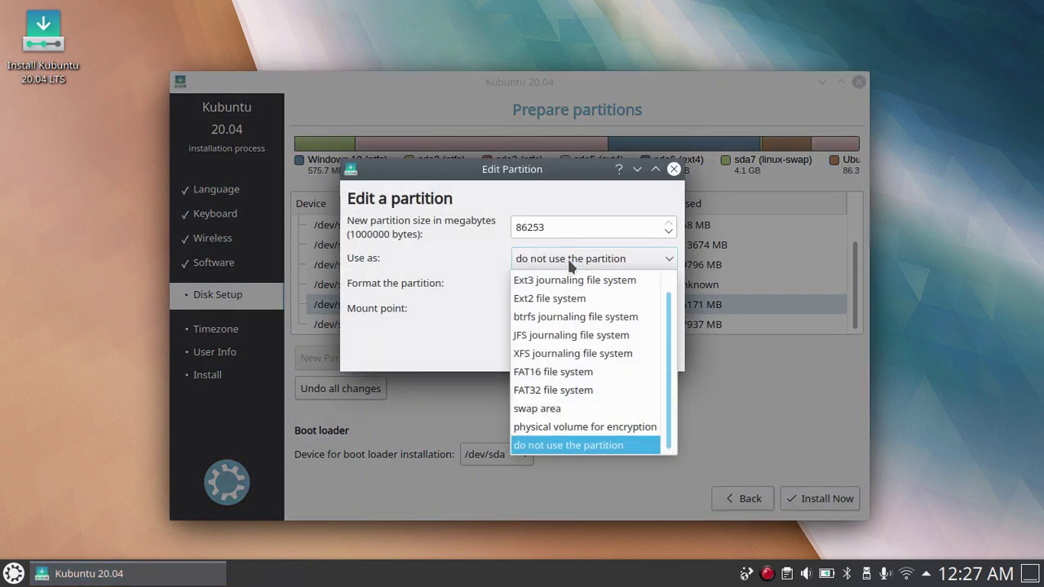
scroll(571, 322, "up", 1)
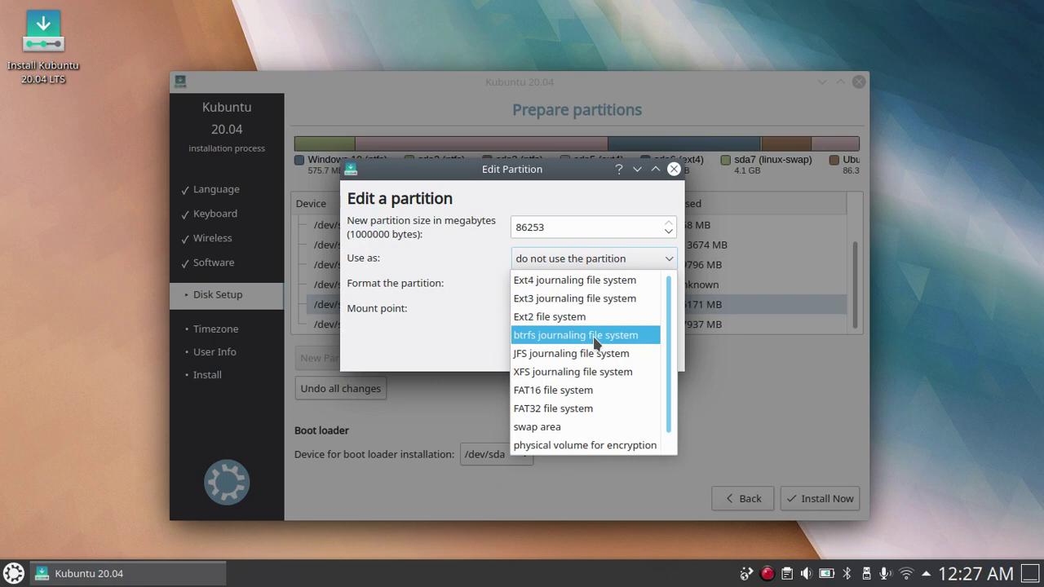
left_click(575, 281)
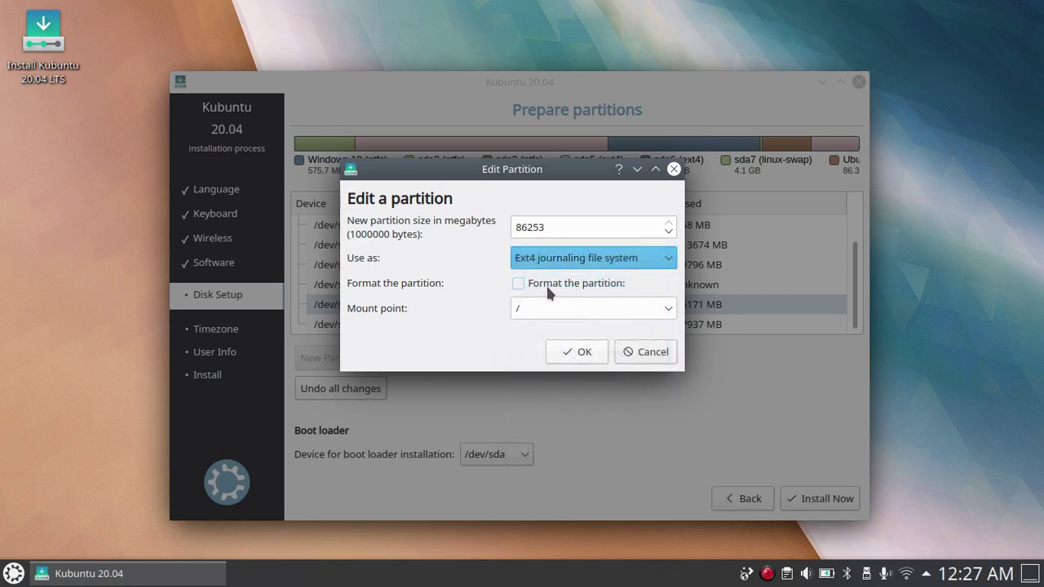
left_click(547, 290)
left_click(583, 353)
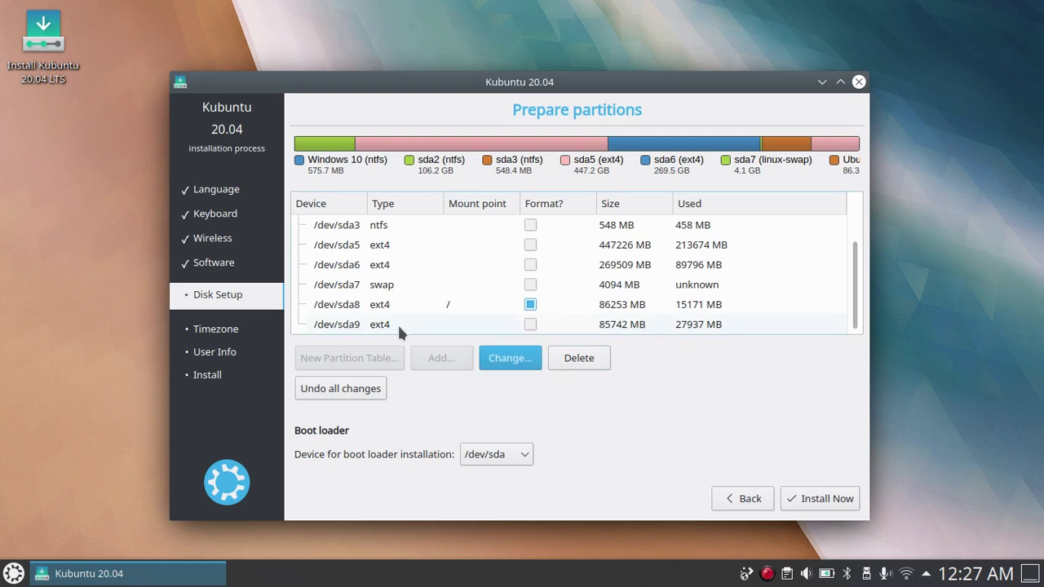
left_click(390, 324)
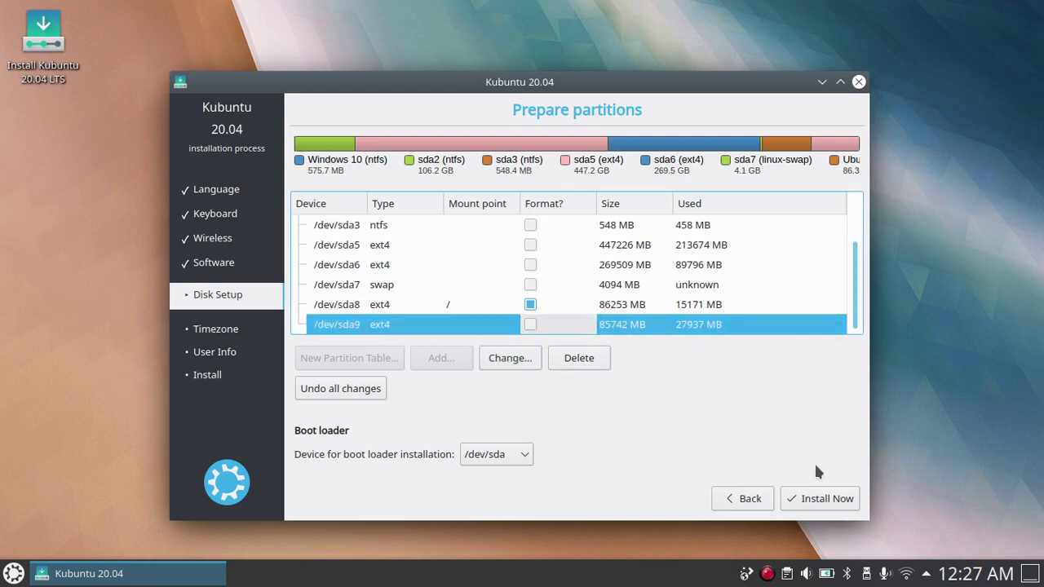
Set /dev/sda9 to Ext4 mounted at /home, leaving Format unticked.
left_click(503, 362)
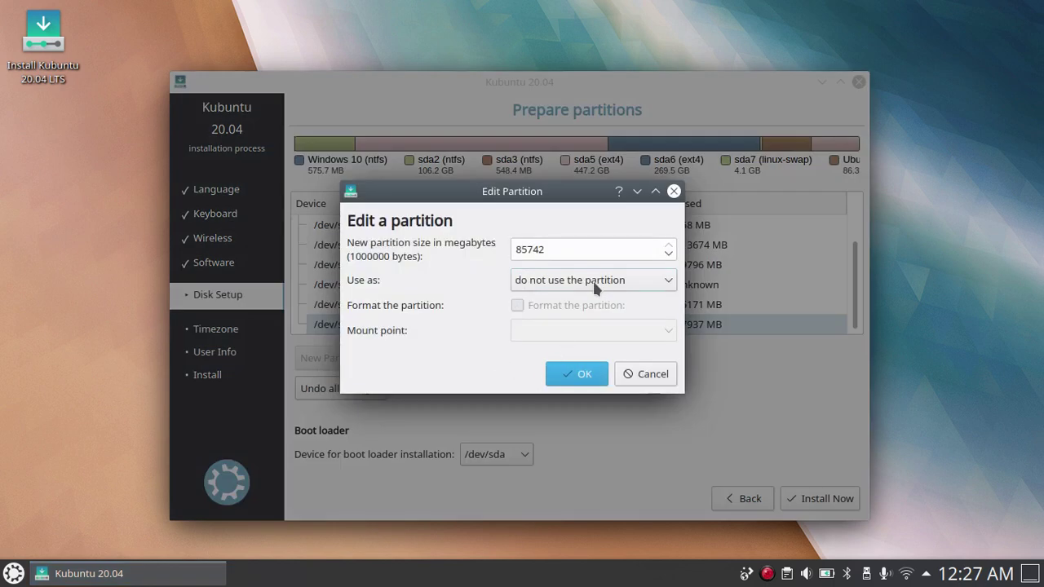
left_click(598, 284)
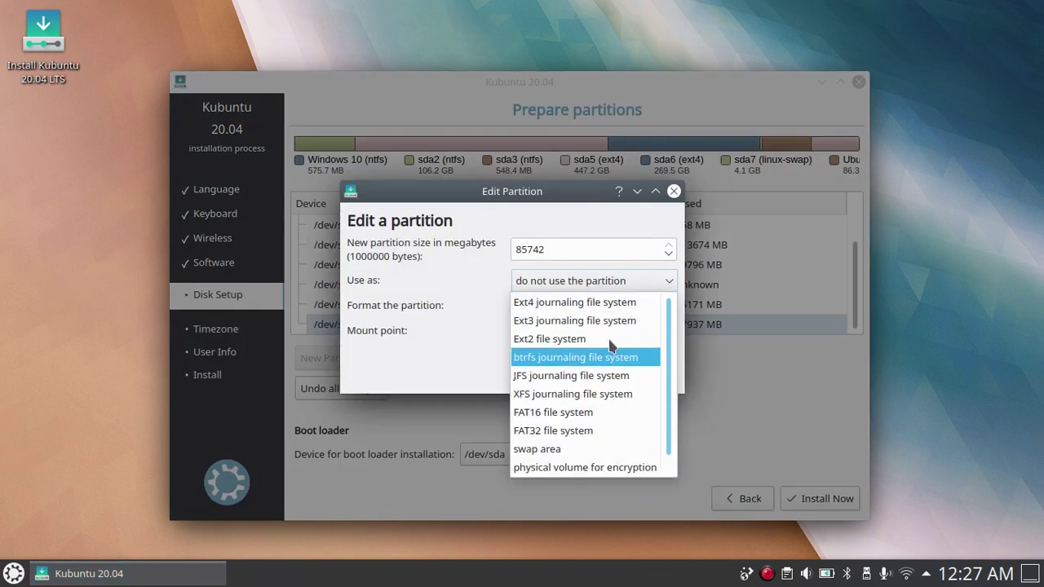
left_click(606, 302)
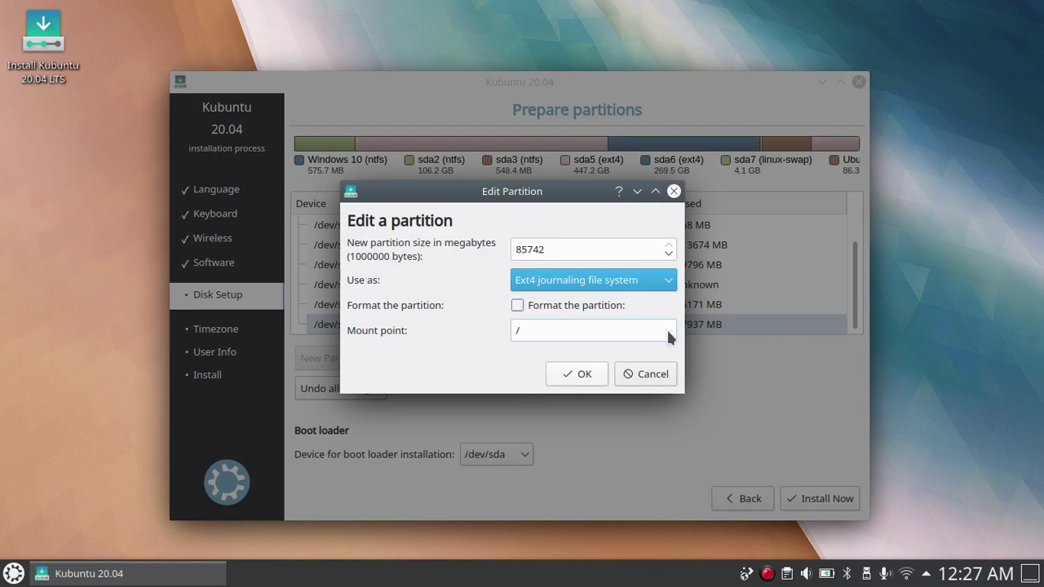
left_click(669, 337)
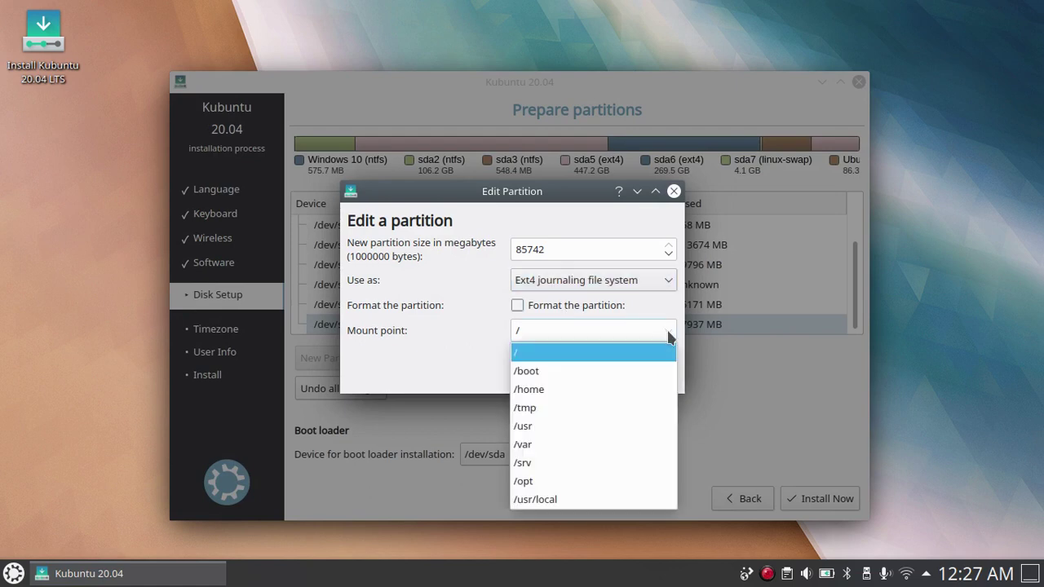
left_click(625, 389)
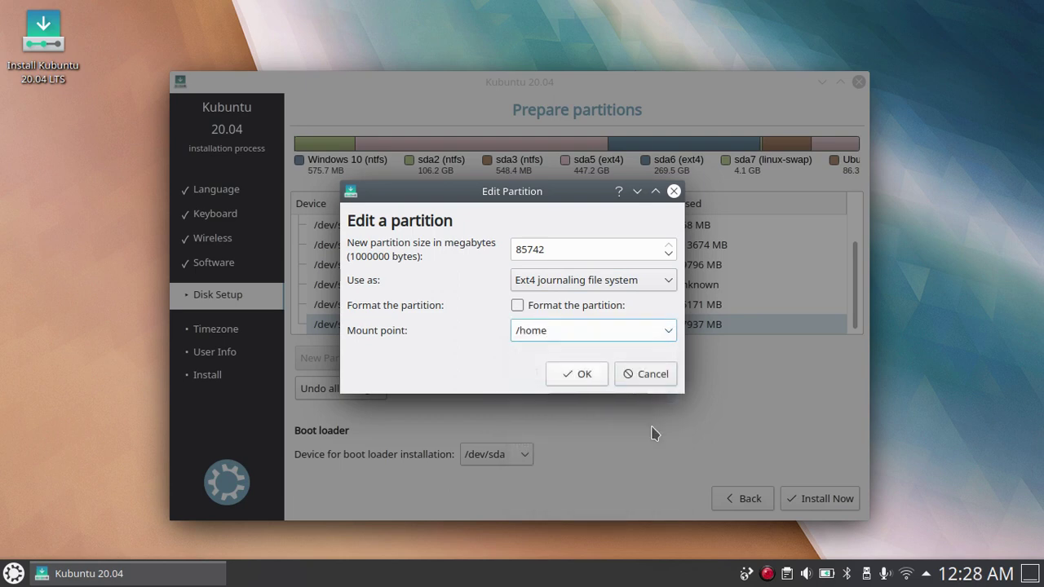
left_click(584, 377)
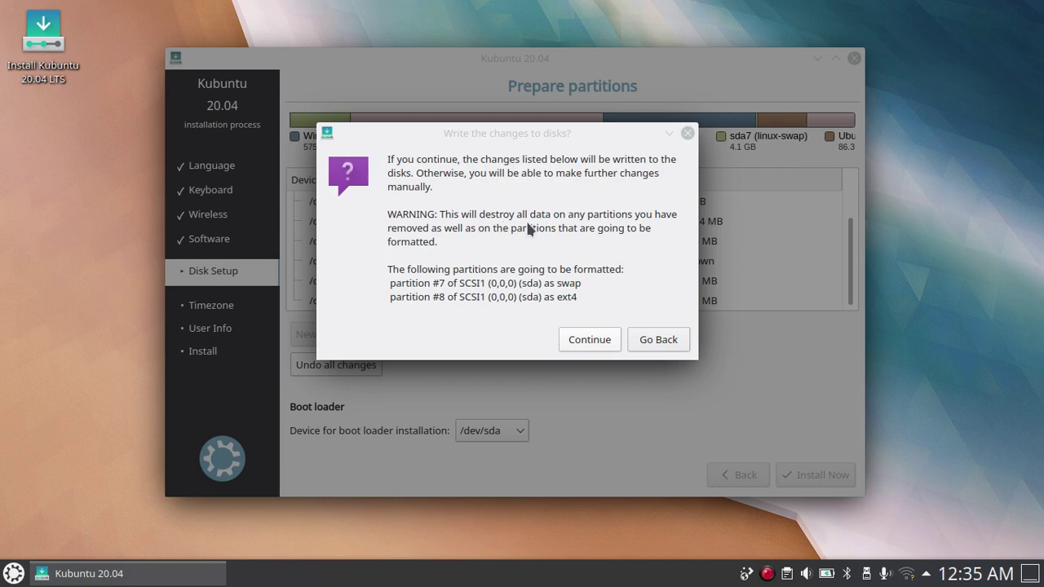
Approve writing the changes, formatting partition #7 as swap and #8 as ext4.
left_click(588, 341)
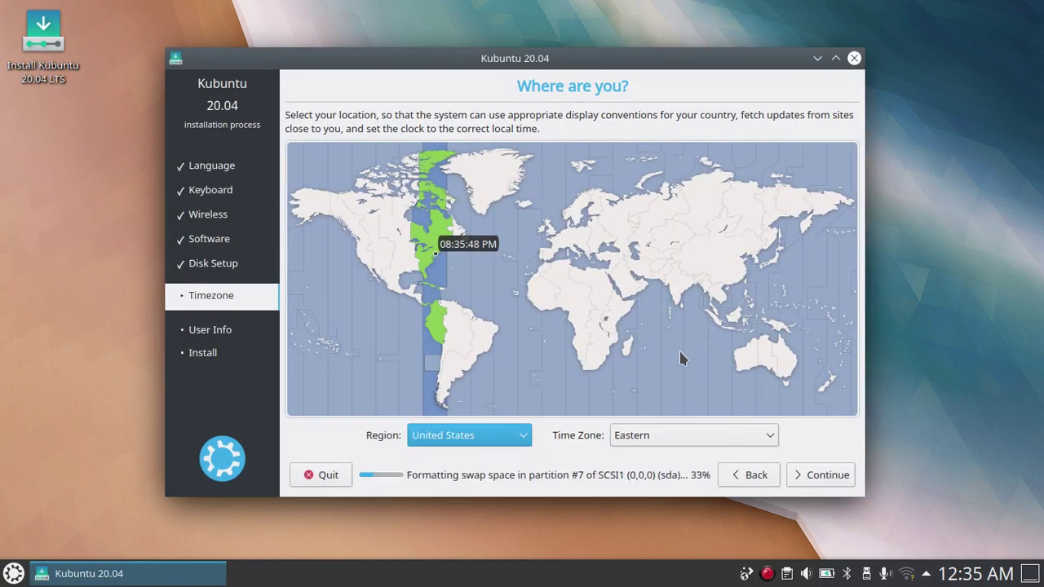
Pick Asia / Jakarta Time on the world map and continue.
left_click(739, 324)
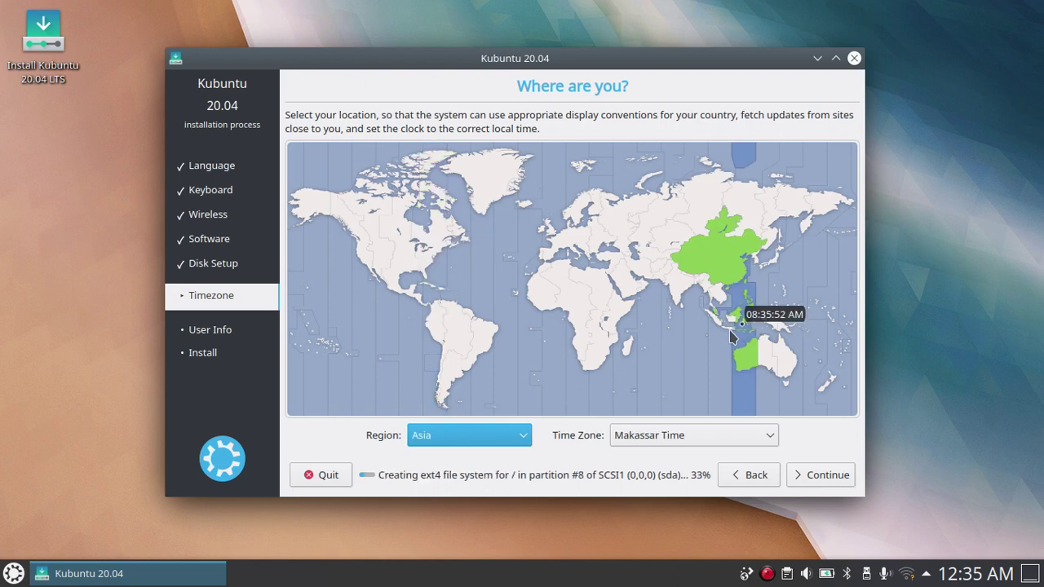
left_click(724, 327)
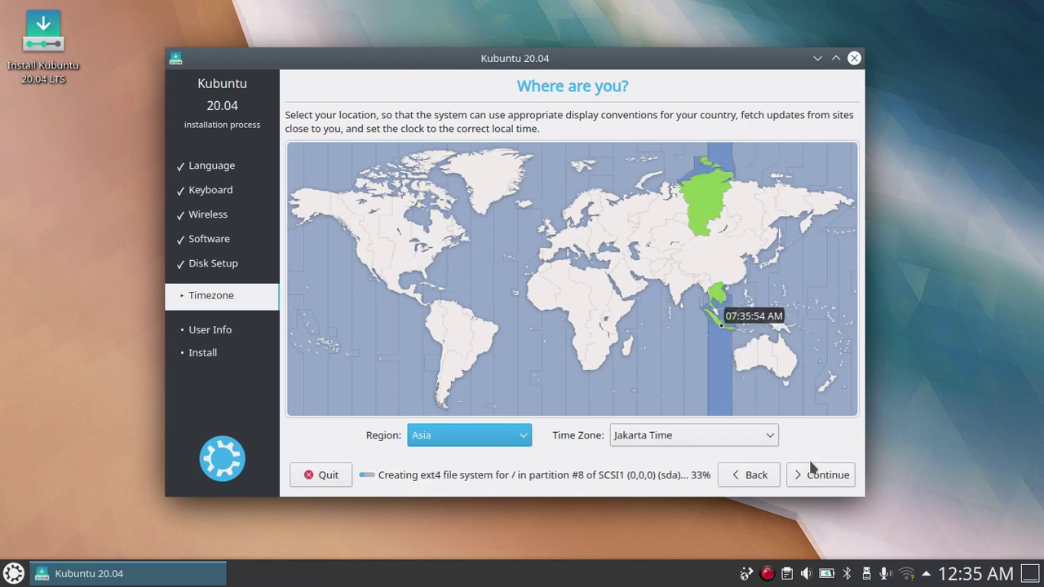
left_click(813, 481)
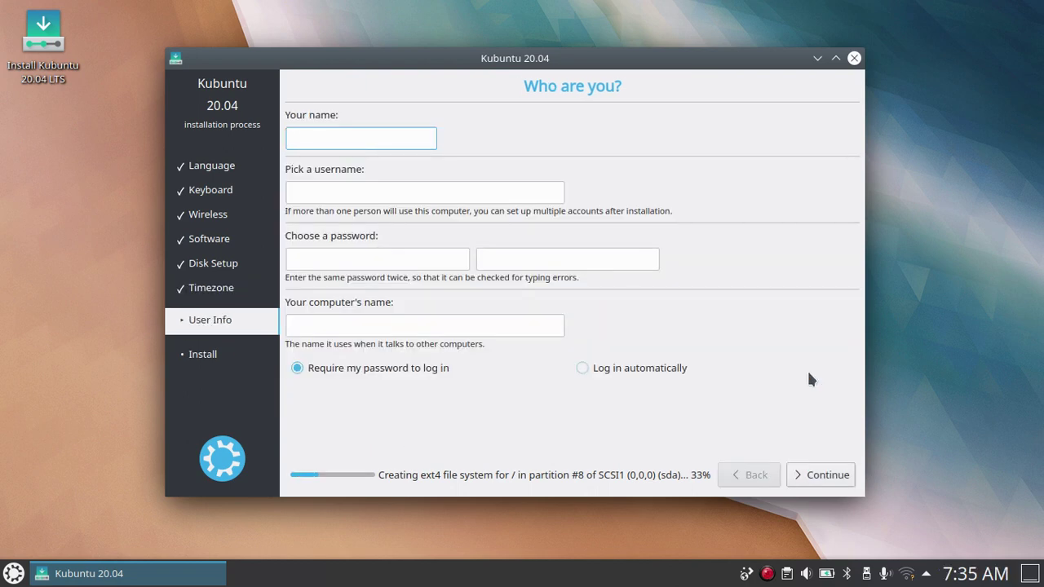
Enter the user's full name, keep the suggested username, and type the password twice.
type("Musa")
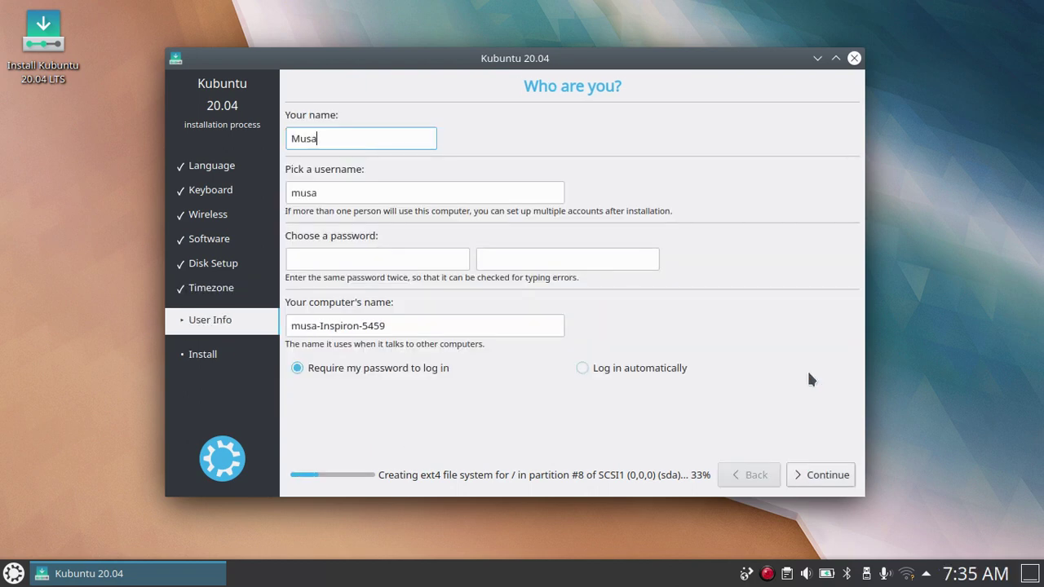
type(" Amin")
key("Tab")
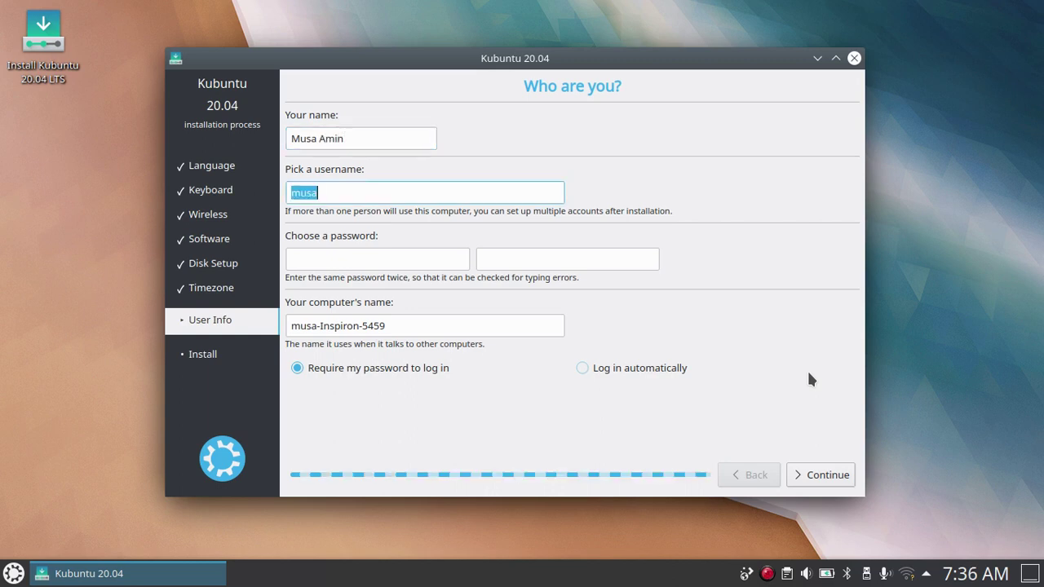
key("Tab")
type("*****")
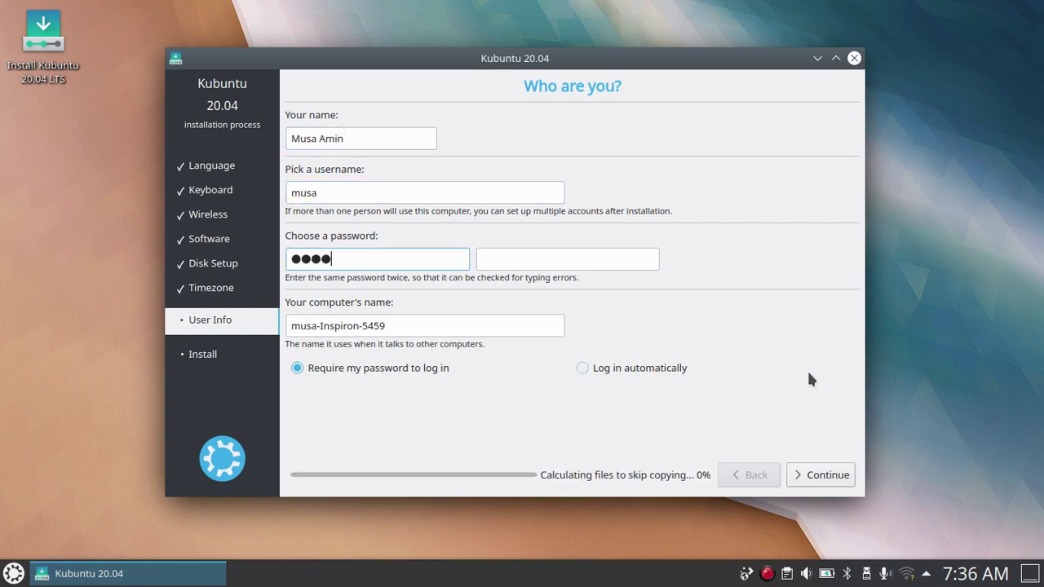
type("**")
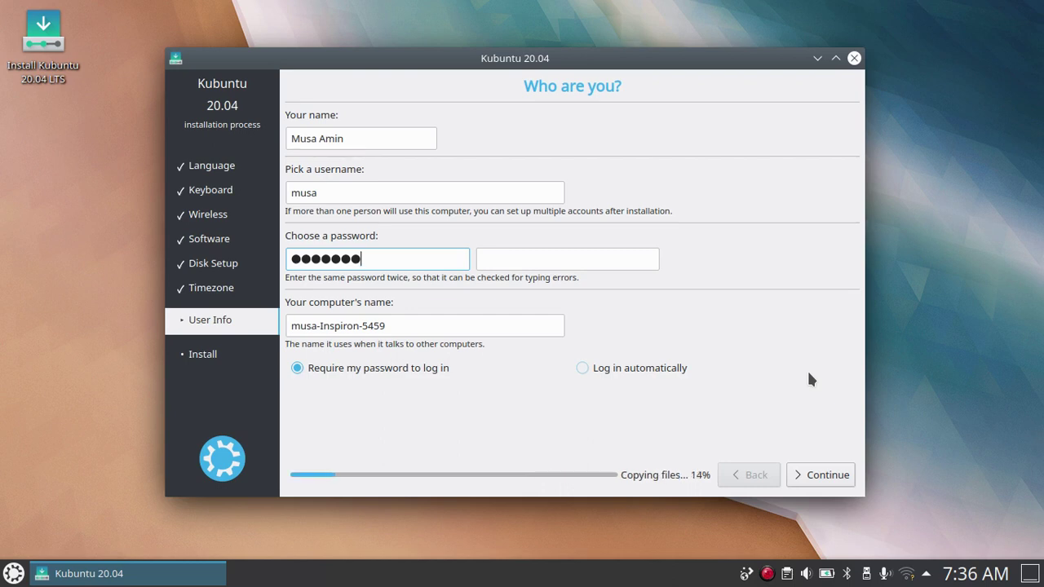
key("BackSpace")
key("BackSpace")
key("BackSpace")
key("BackSpace")
key("BackSpace")
key("BackSpace")
type("*********")
key("Tab")
type("**********")
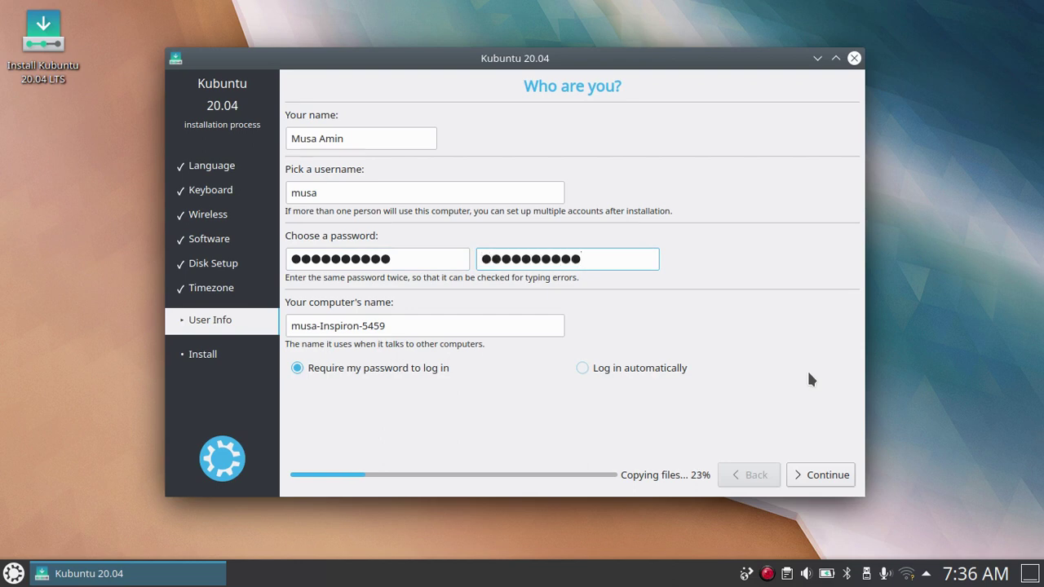
Replace the suggested computer name with 'desktop'.
key("Tab")
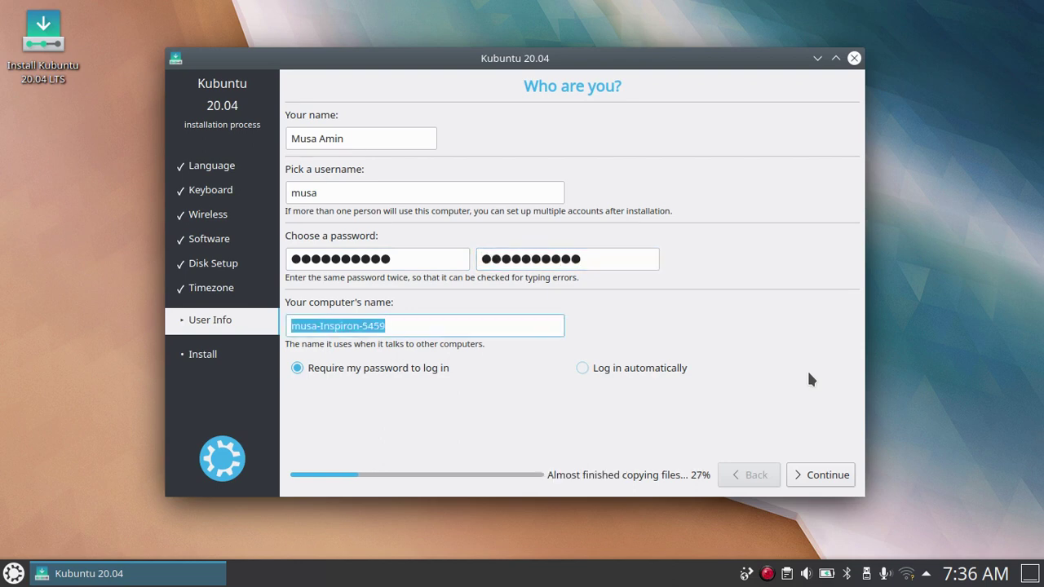
key("BackSpace")
type("desktop")
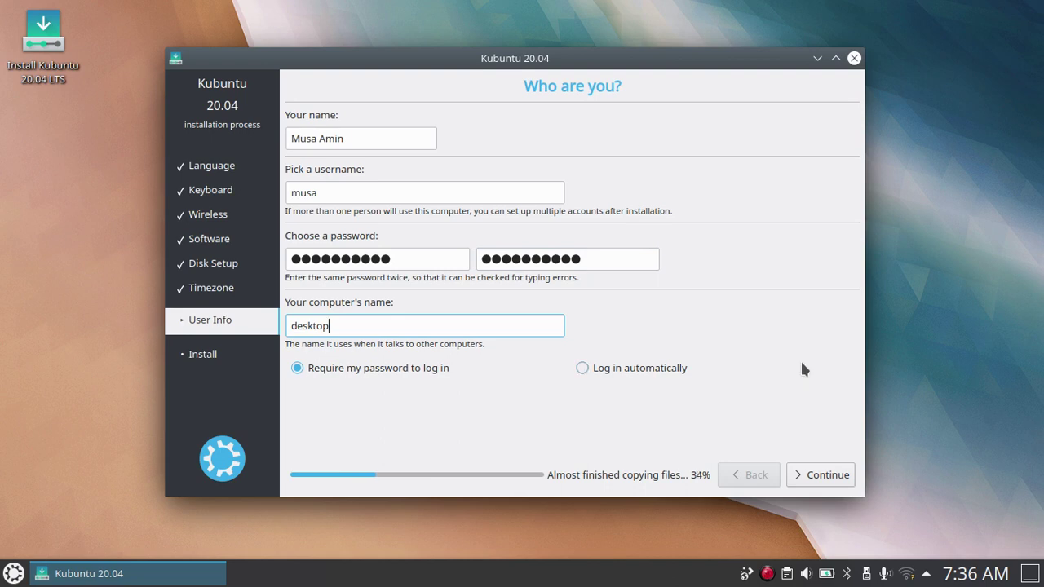
Submit the account details, let the installation complete, and restart into the new Kubuntu desktop.
left_click(822, 484)
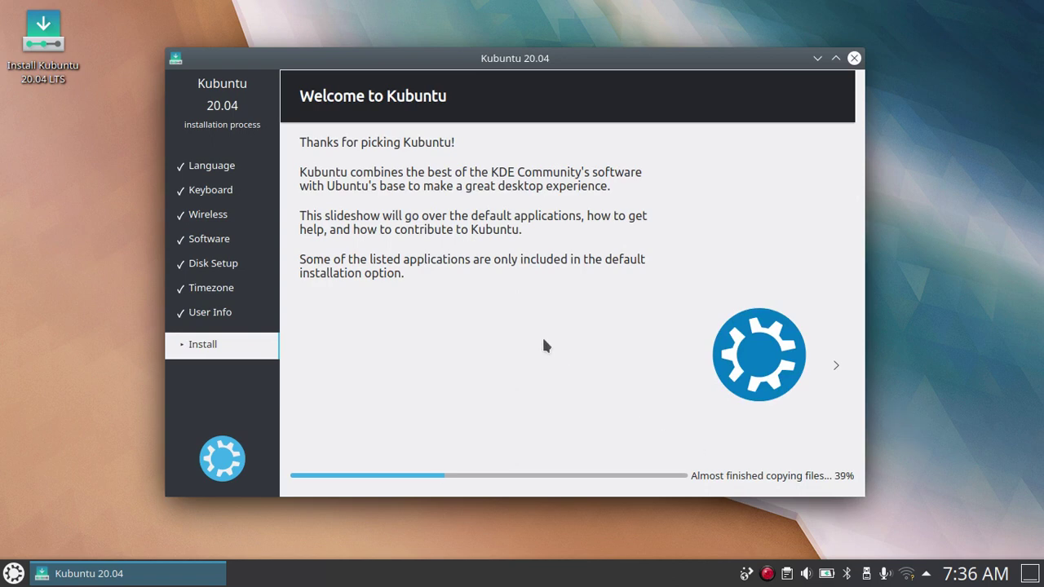
left_click(959, 346)
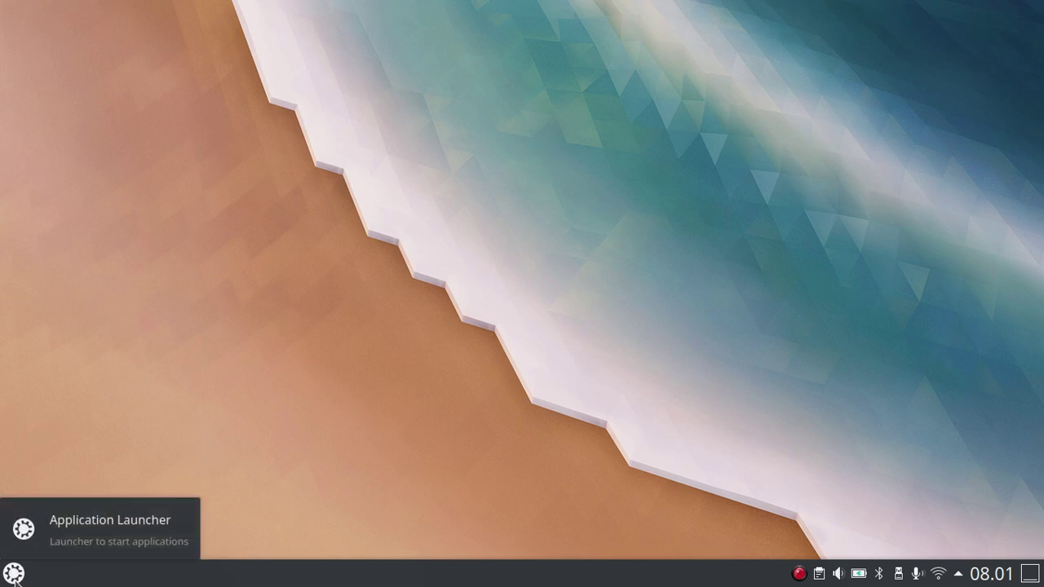
left_click(13, 574)
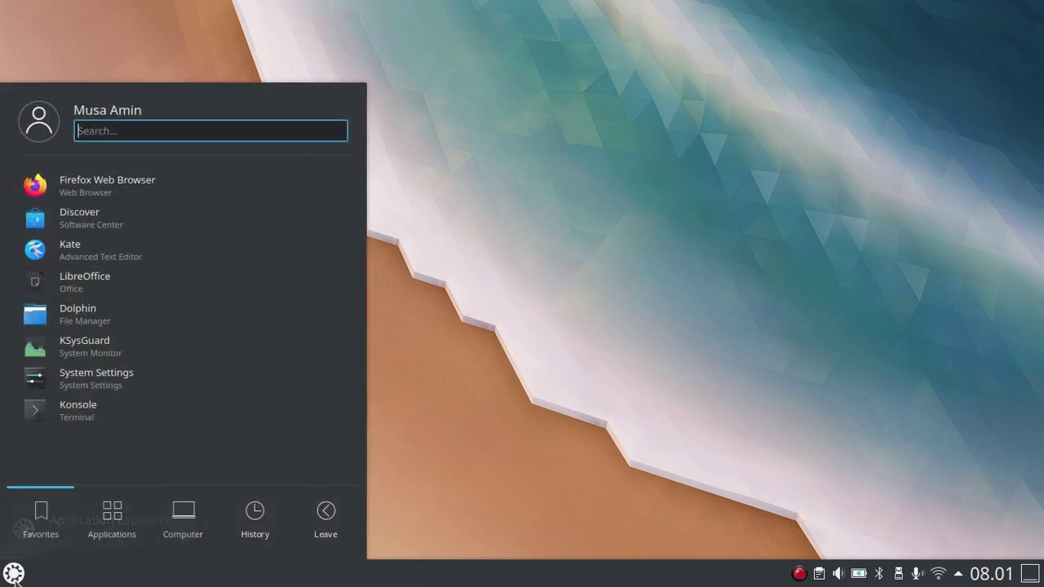
left_click(90, 323)
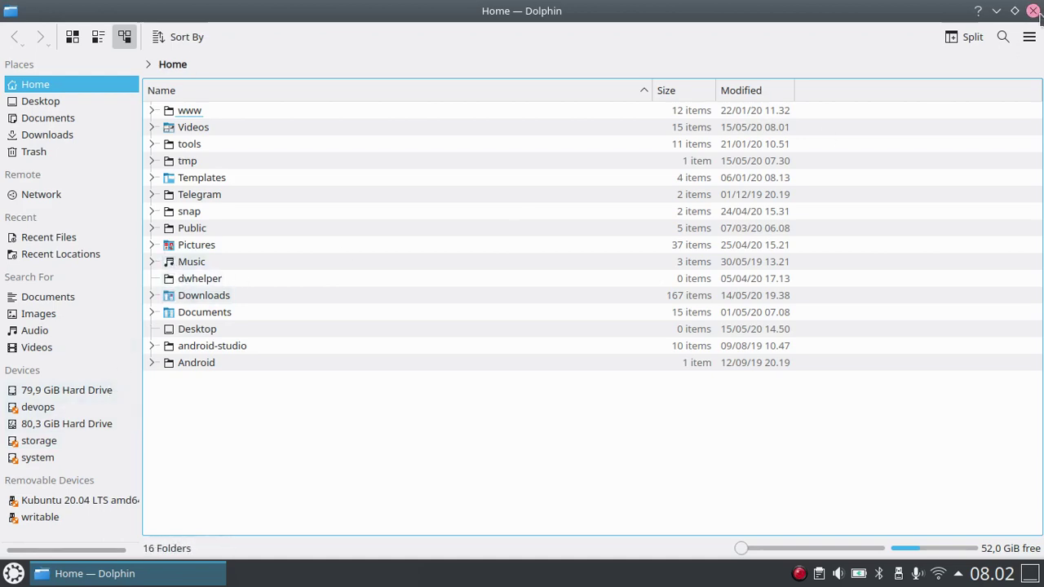
left_click(1032, 11)
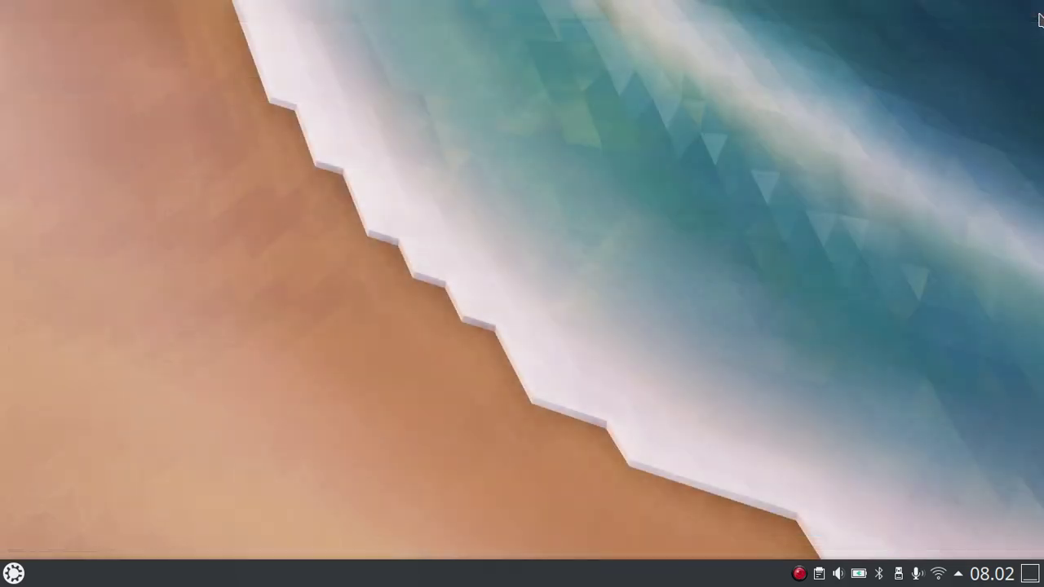
Check the Wi-Fi network list in the system tray, then bring up the Application Launcher.
left_click(940, 576)
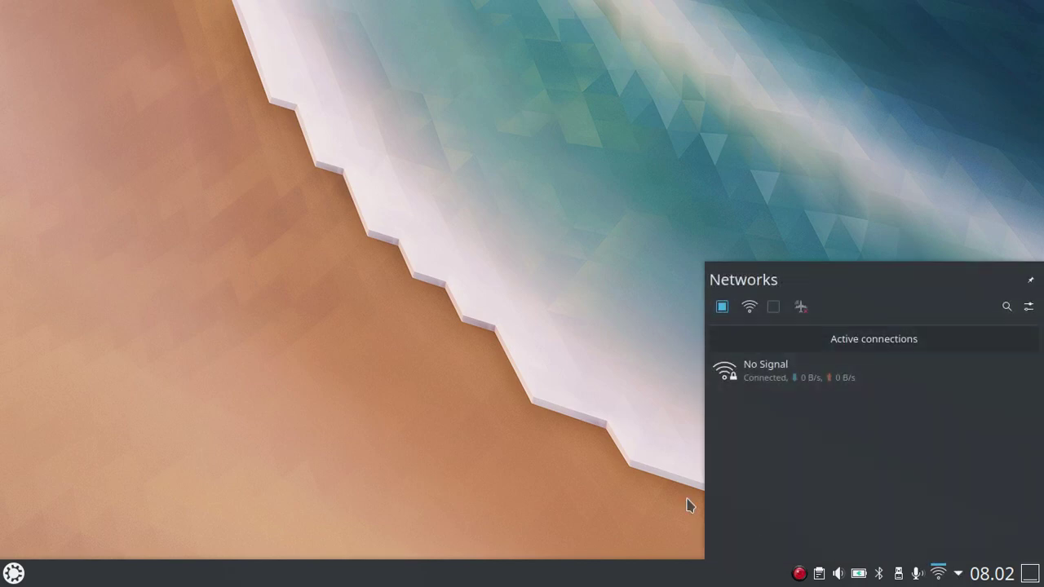
left_click(519, 475)
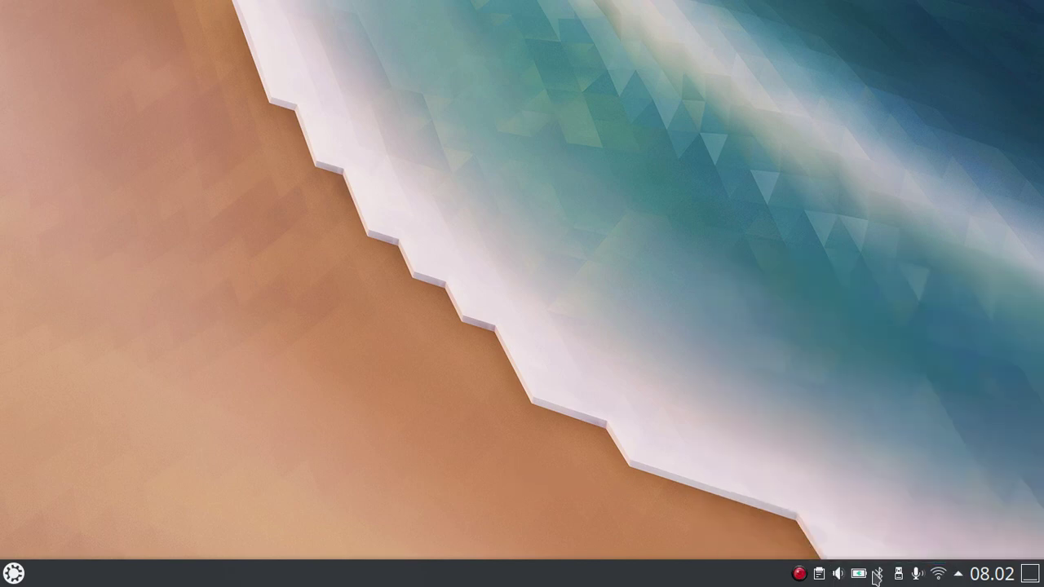
left_click(940, 577)
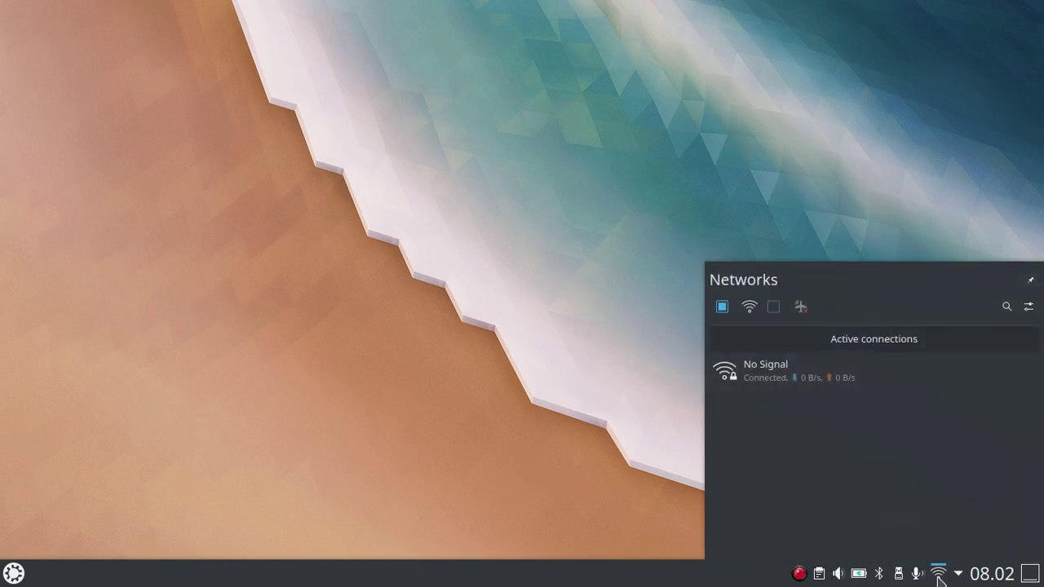
left_click(535, 368)
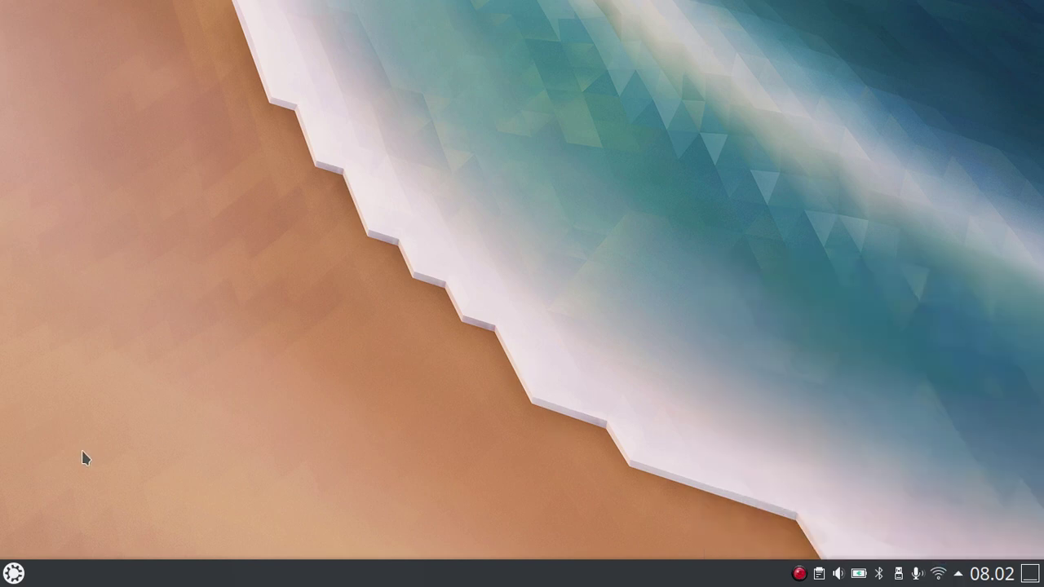
left_click(18, 575)
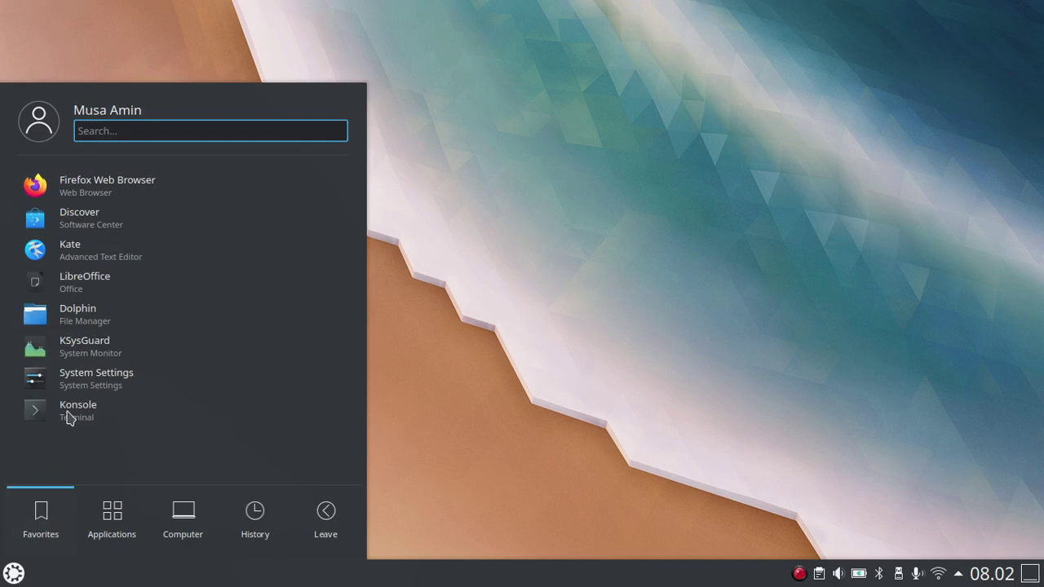
Launch KSysGuard, centre its load-graph window on screen, and bring up KRunner search.
left_click(82, 351)
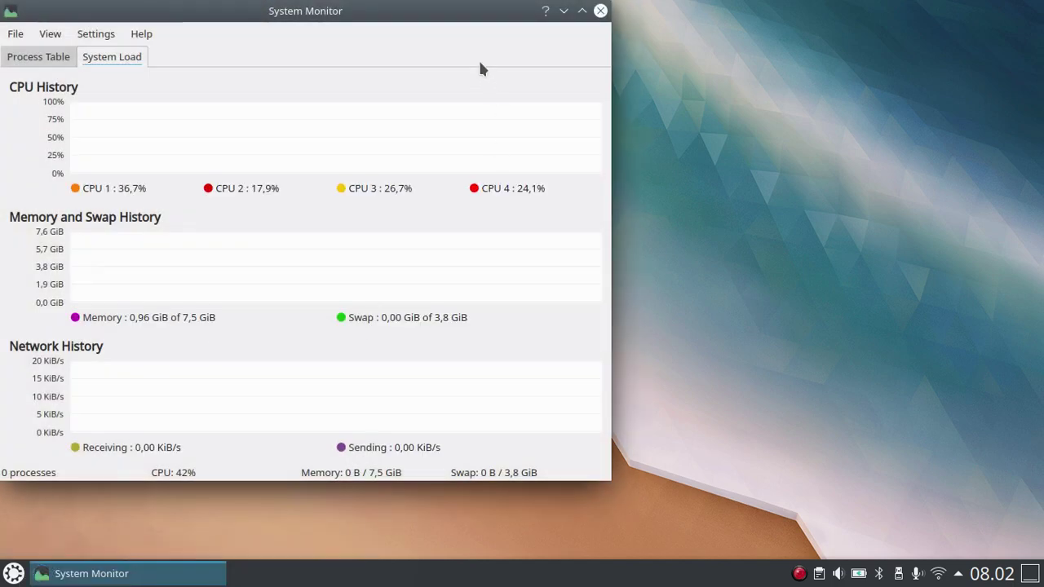
left_click_drag(454, 19, 658, 53)
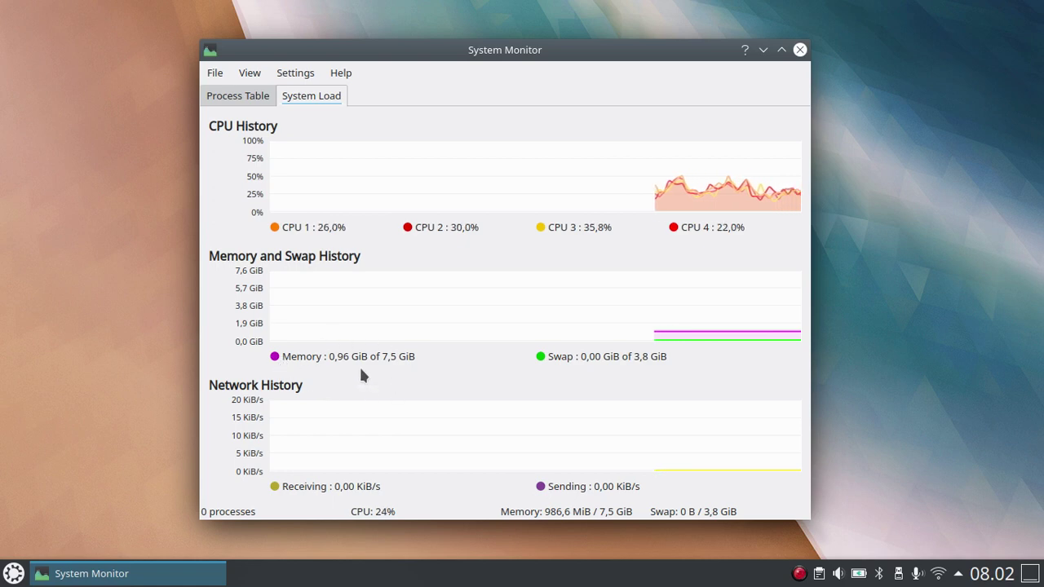
right_click(78, 507)
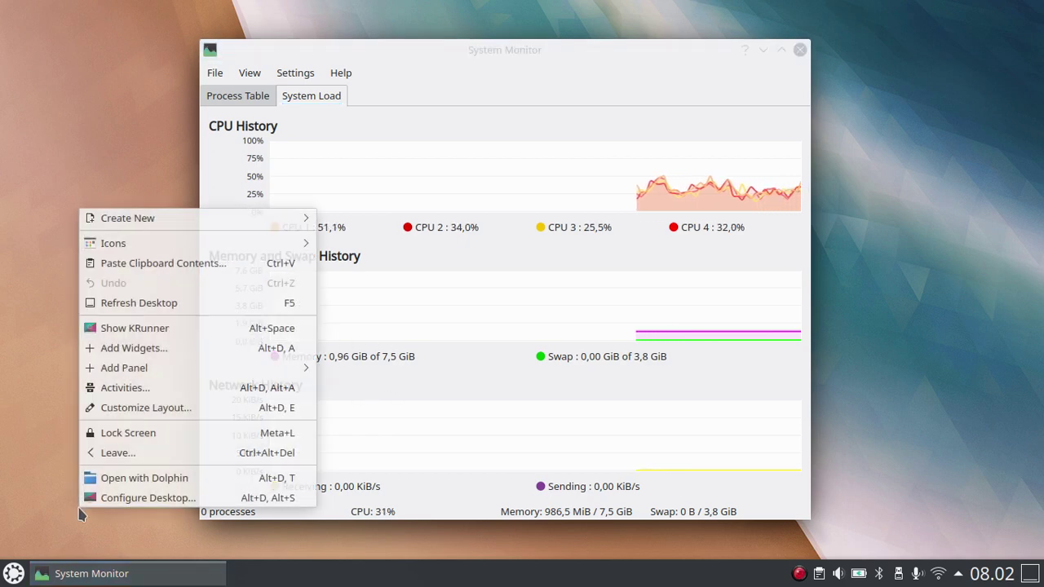
left_click(49, 506)
key("alt+space")
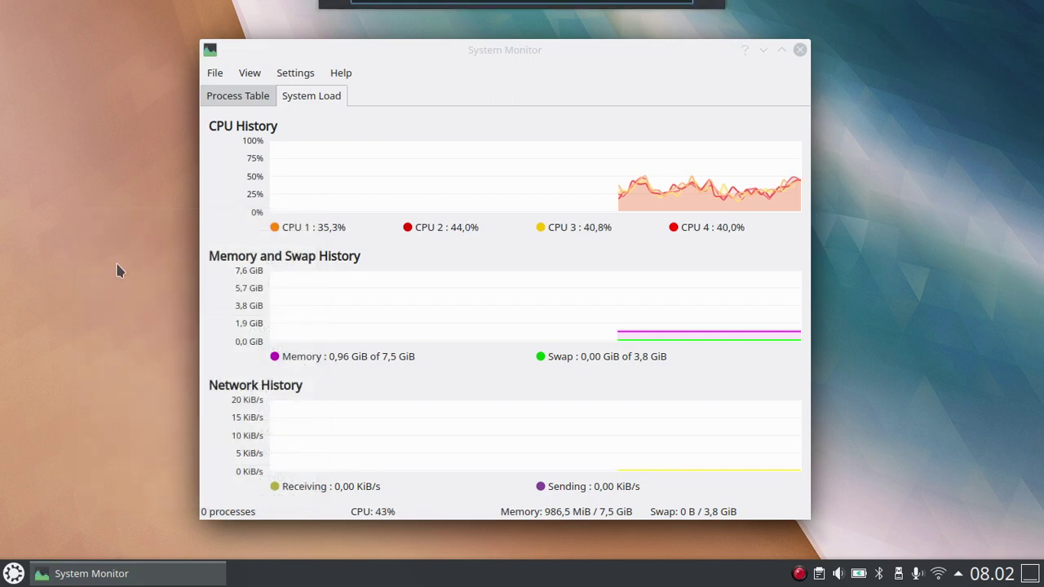
Start Konsole via KRunner and run df -hT to list mounted filesystems with types.
type("konsole")
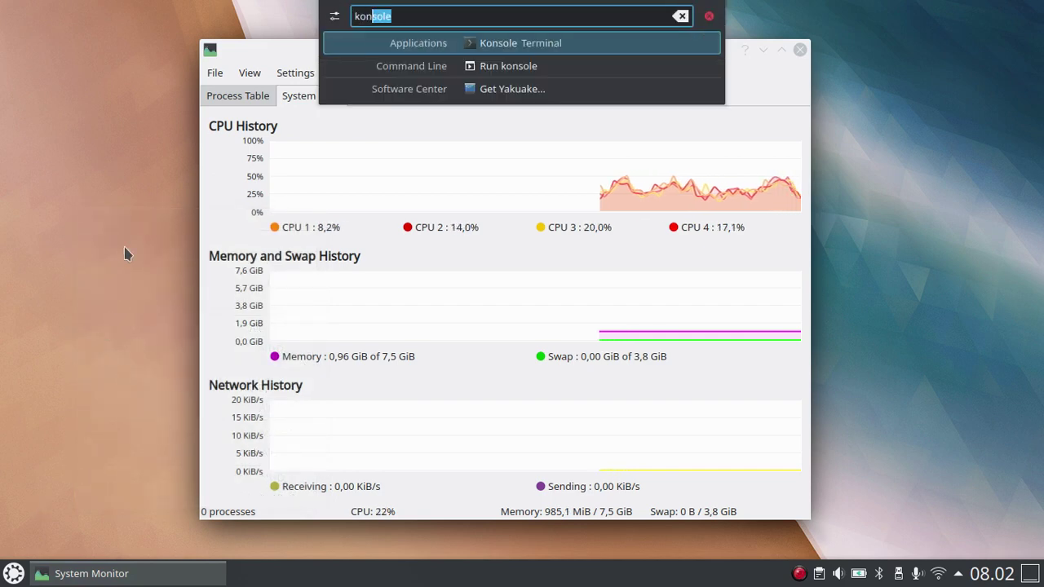
key("Return")
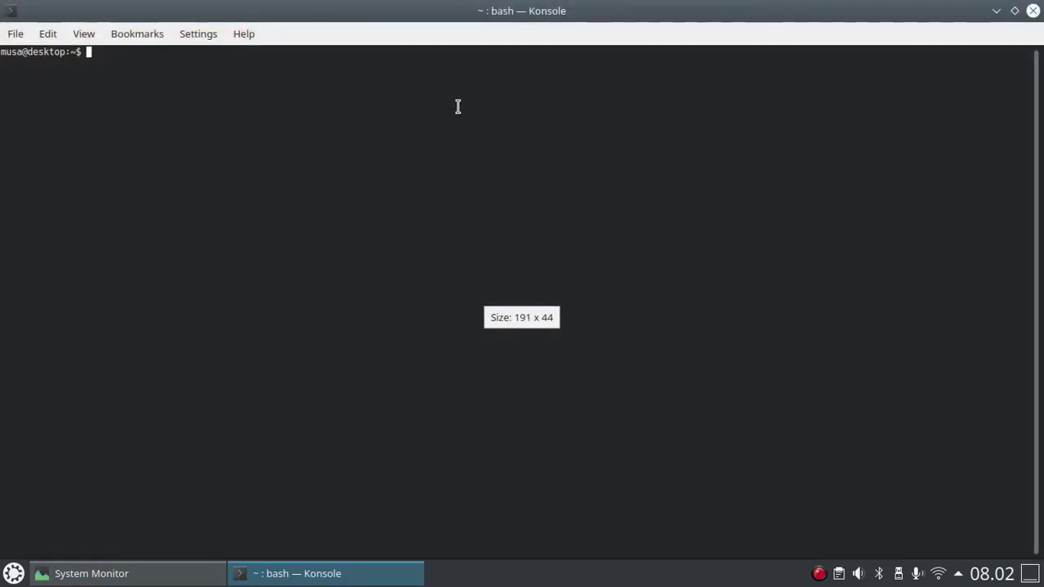
type("df -hT")
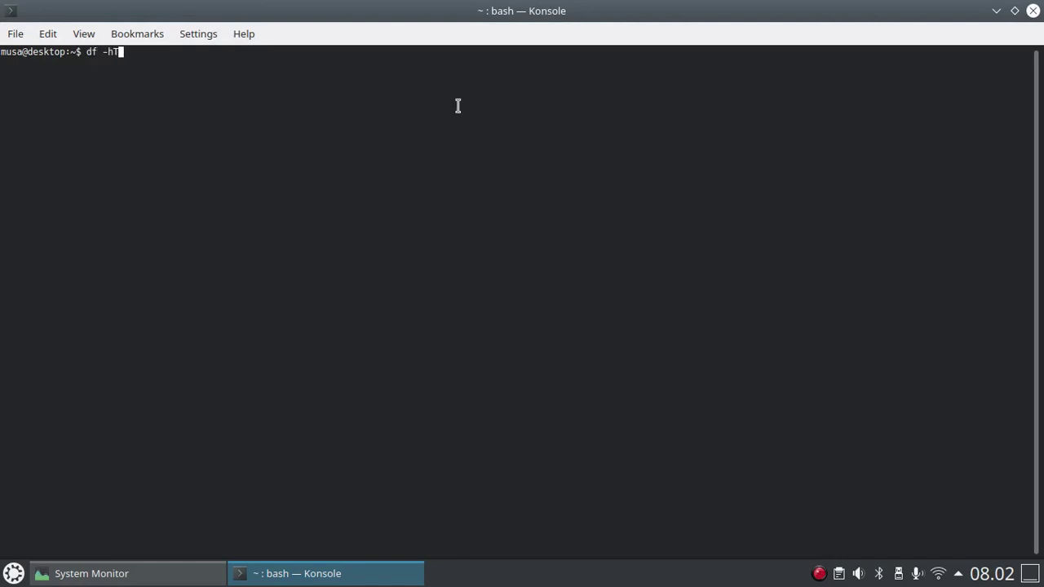
key("Return")
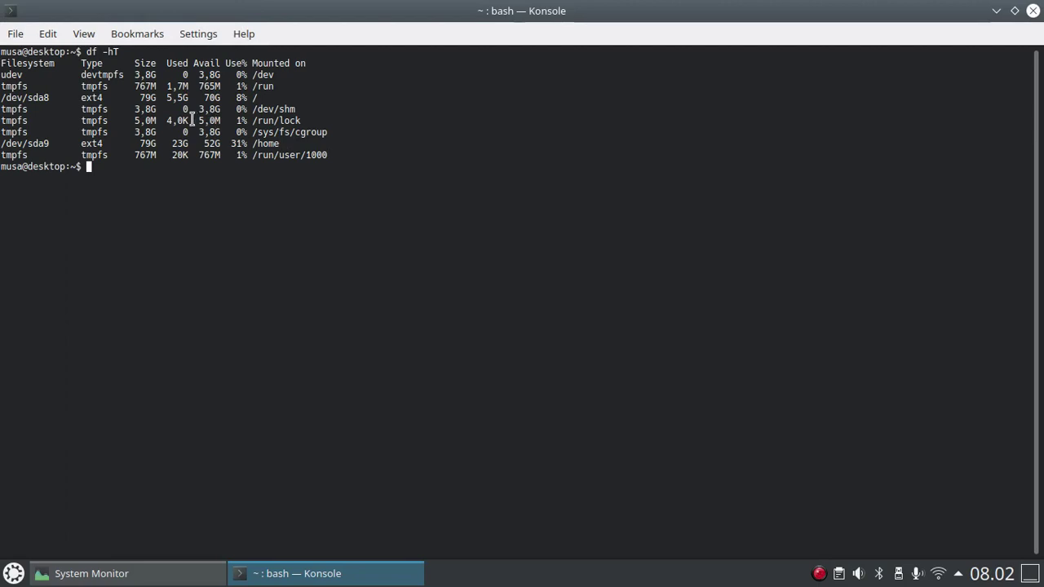
Highlight the 5,5G used on /dev/sda8, then minimize Konsole to reveal System Monitor.
left_click_drag(165, 98, 187, 100)
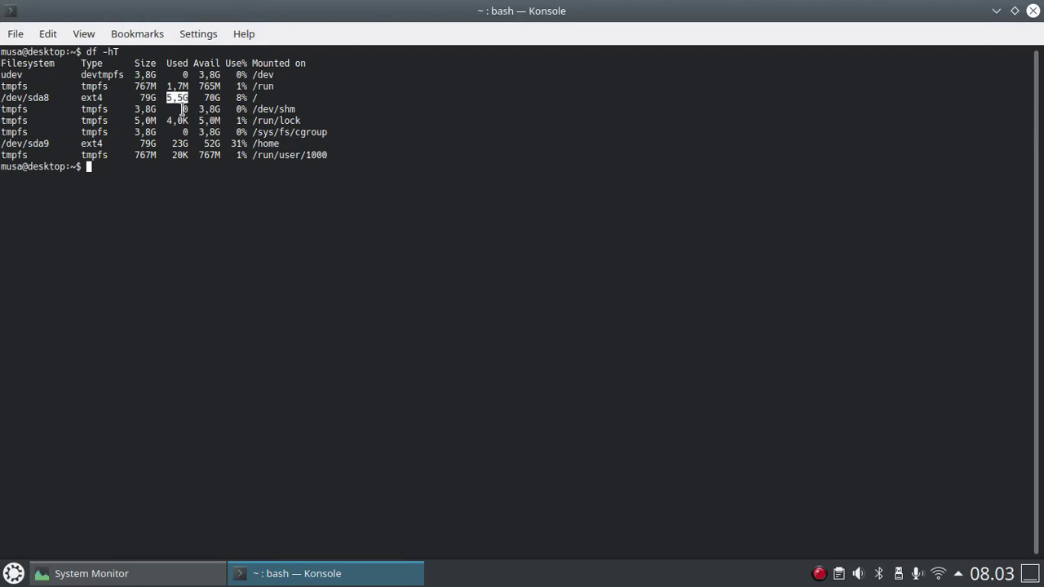
left_click(179, 99)
left_click_drag(166, 100, 182, 104)
left_click(256, 232)
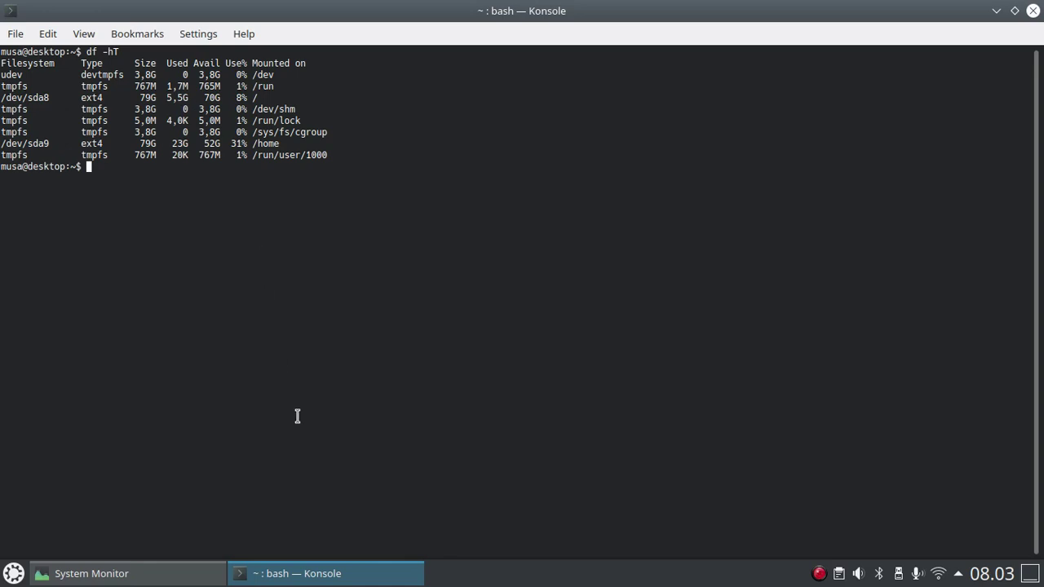
left_click(284, 575)
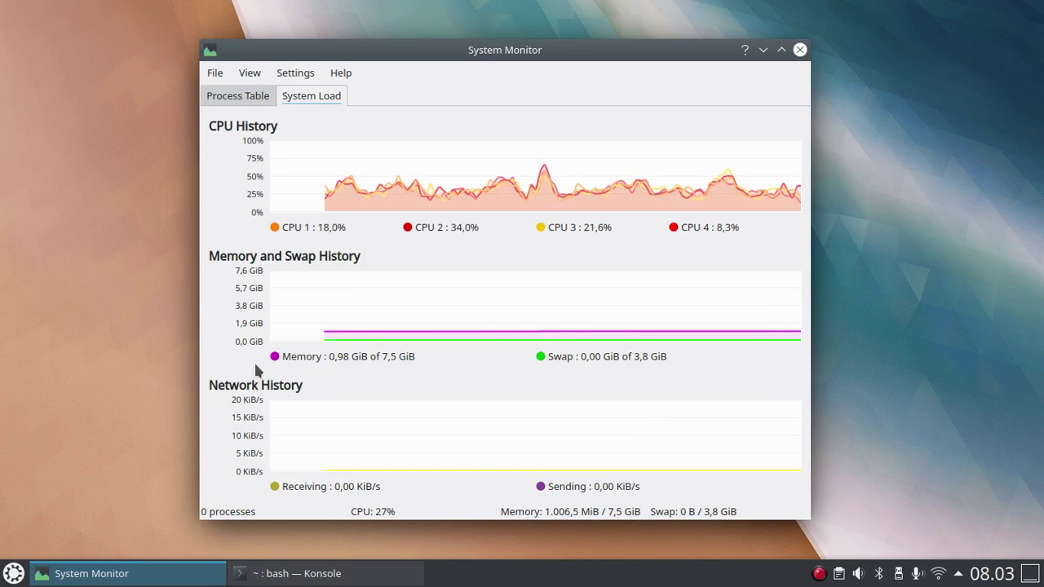
Review memory use in System Monitor: 0,98 GiB of 7,5 GiB, swap 0,00 of 3,8 GiB.
mouse_move(279, 352)
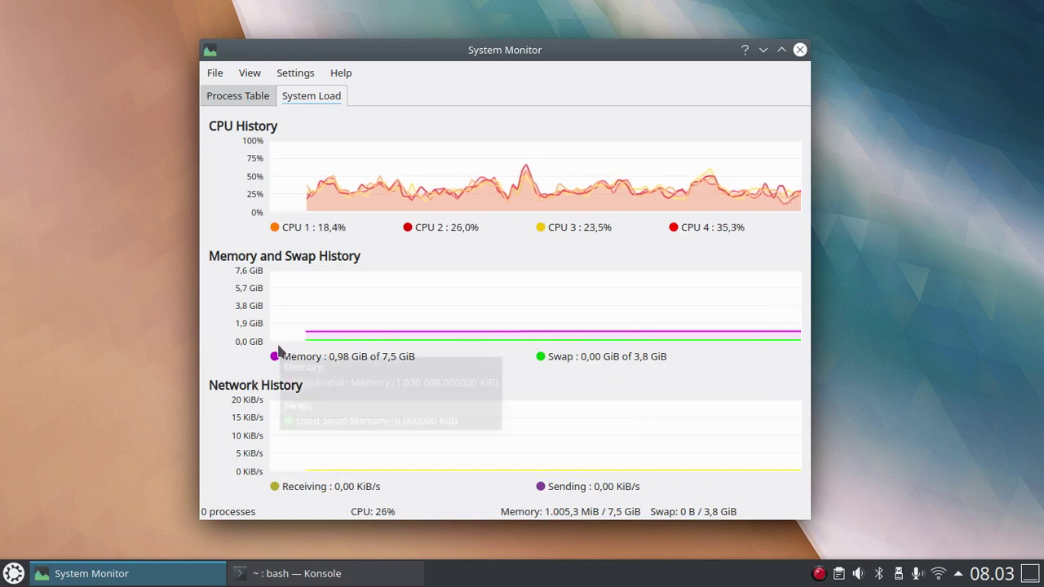